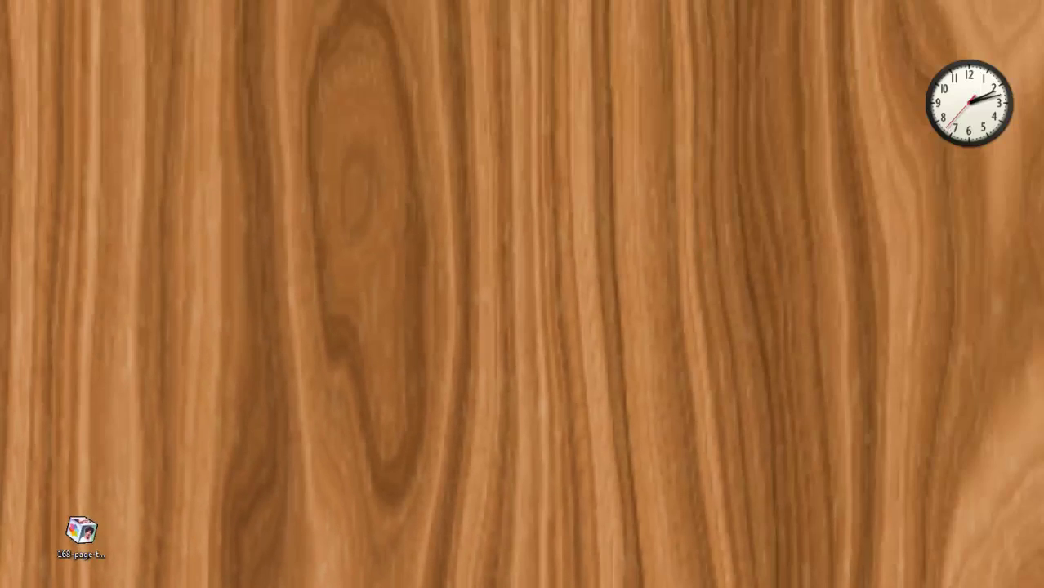
Step: Lower User Account Control to Never notify through Control Panel's System and Security settings
key(super)
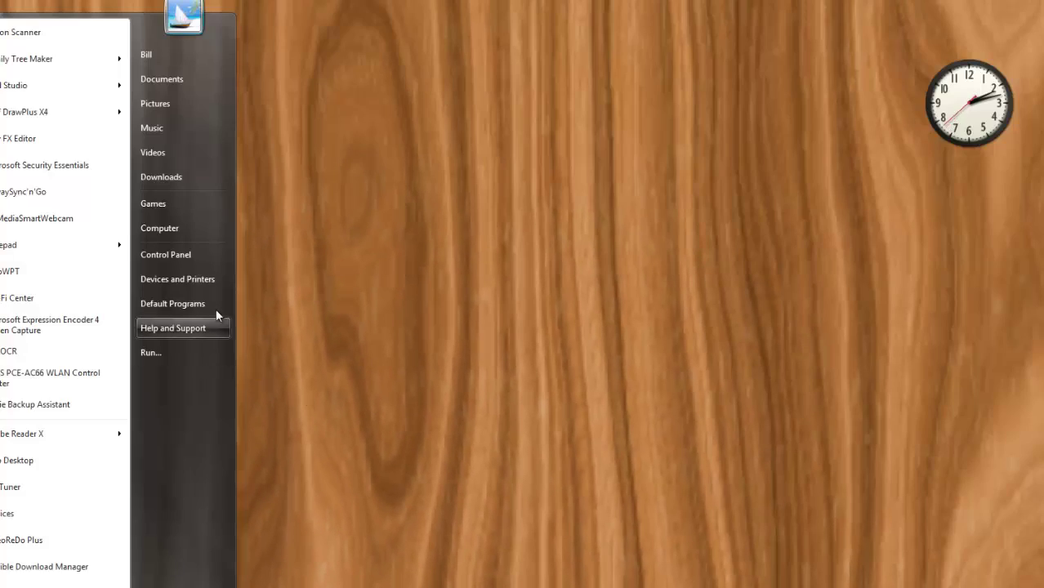
click(170, 255)
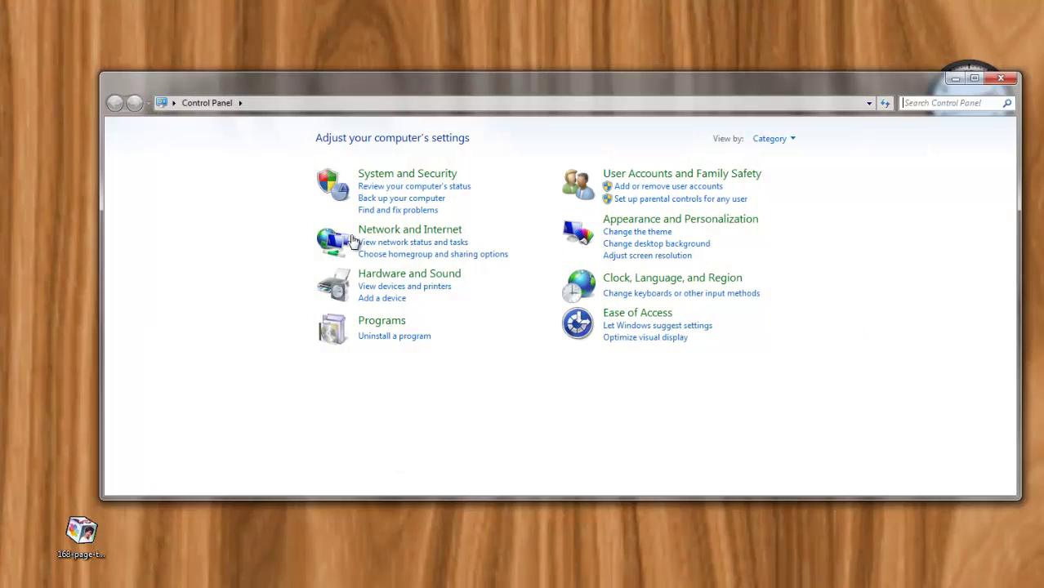
click(436, 172)
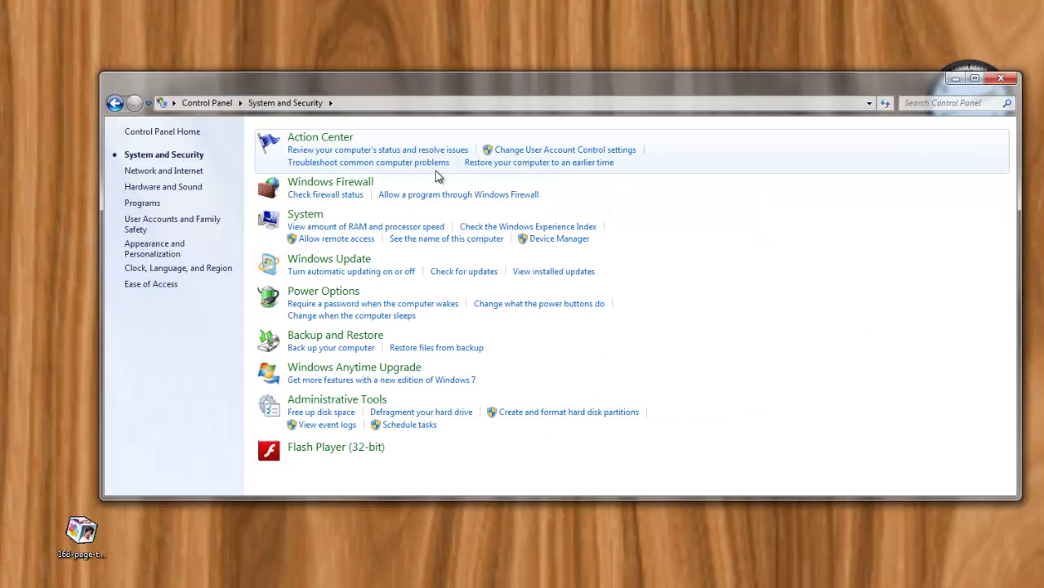
click(555, 153)
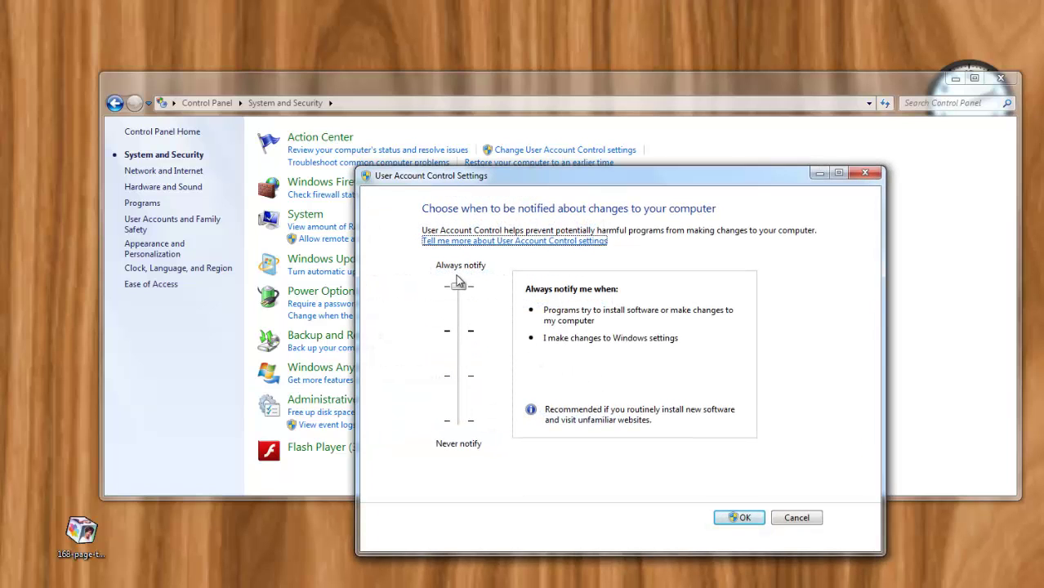
drag(459, 282, 460, 422)
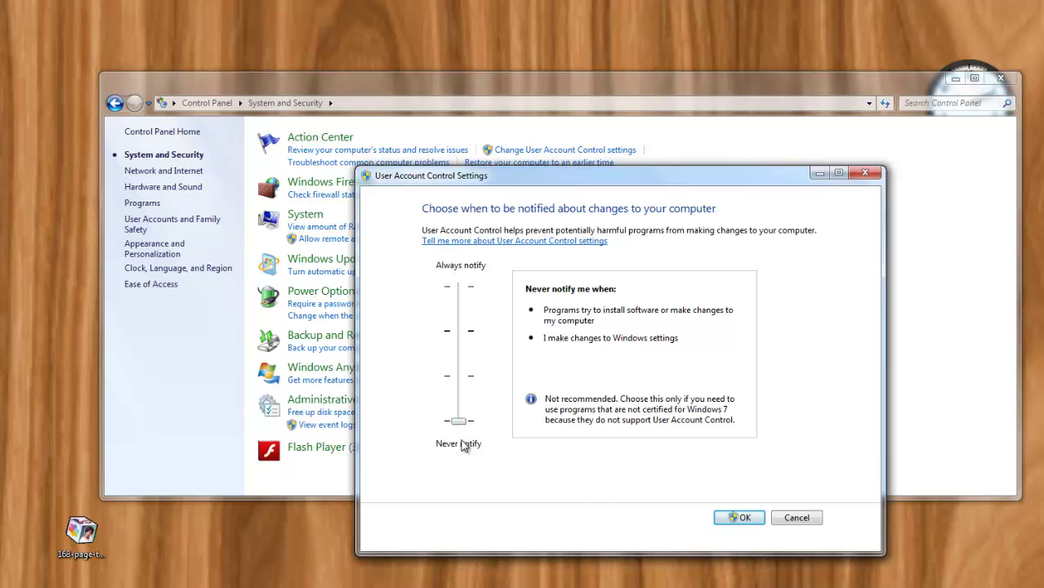
click(734, 520)
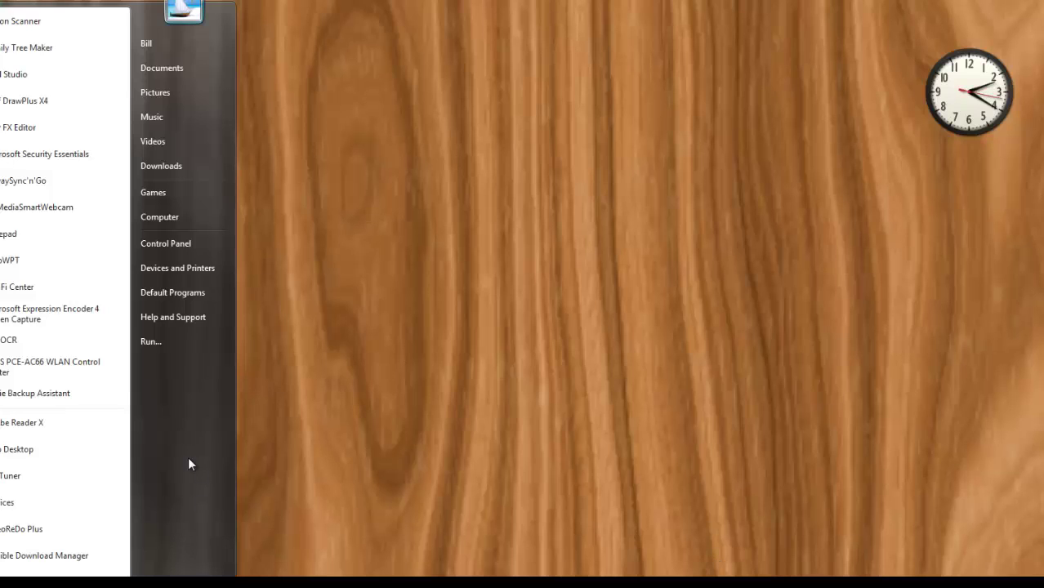
Step: Recheck that User Account Control is at Never notify, then close Control Panel
click(167, 242)
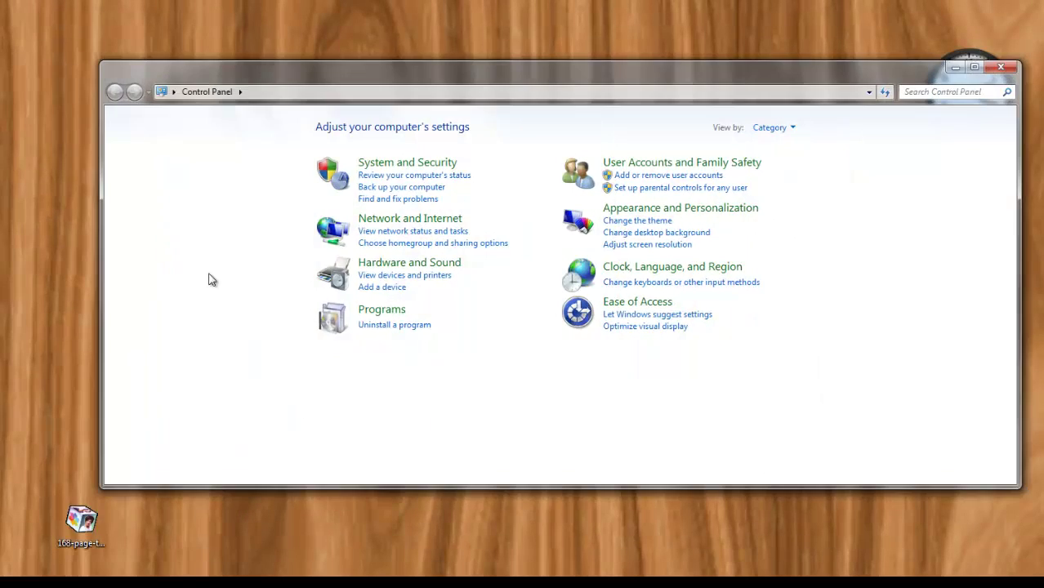
click(414, 163)
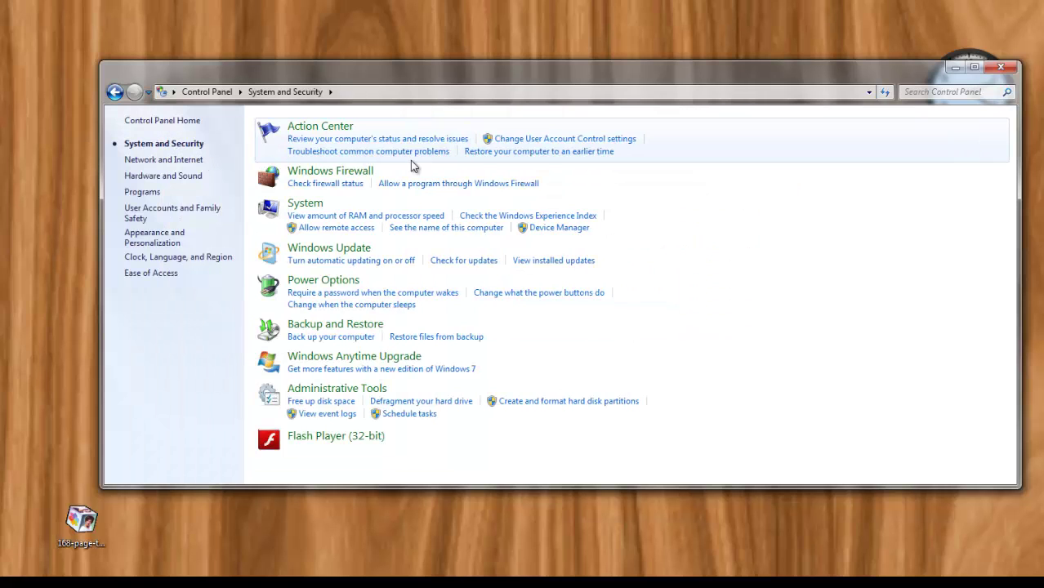
click(566, 139)
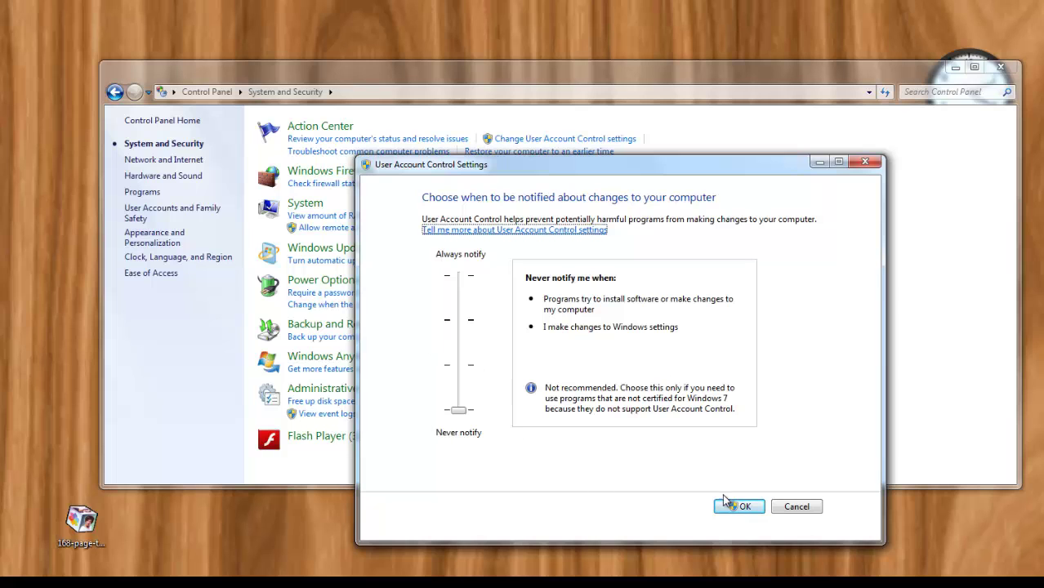
click(745, 510)
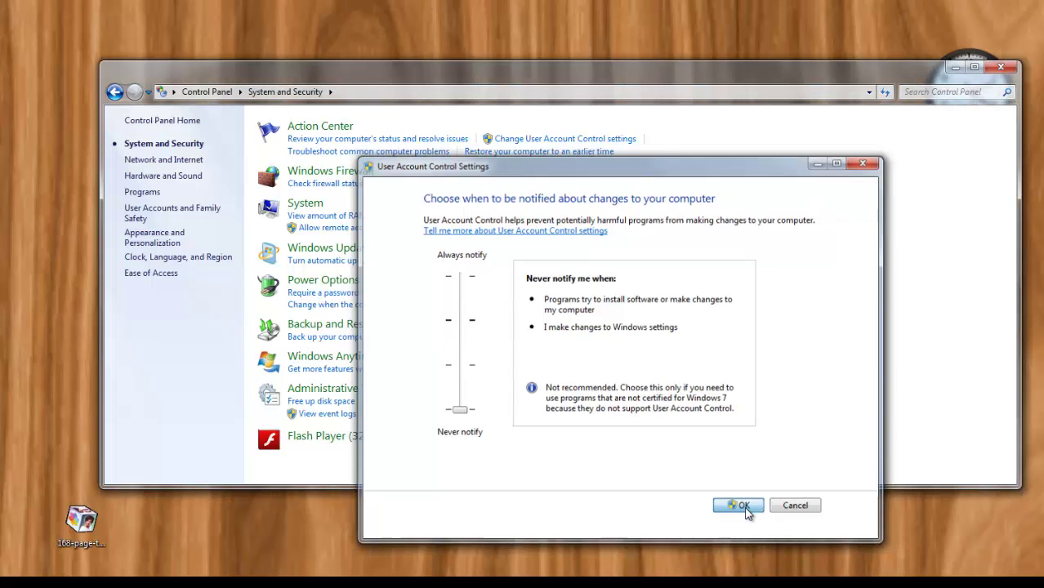
click(1001, 66)
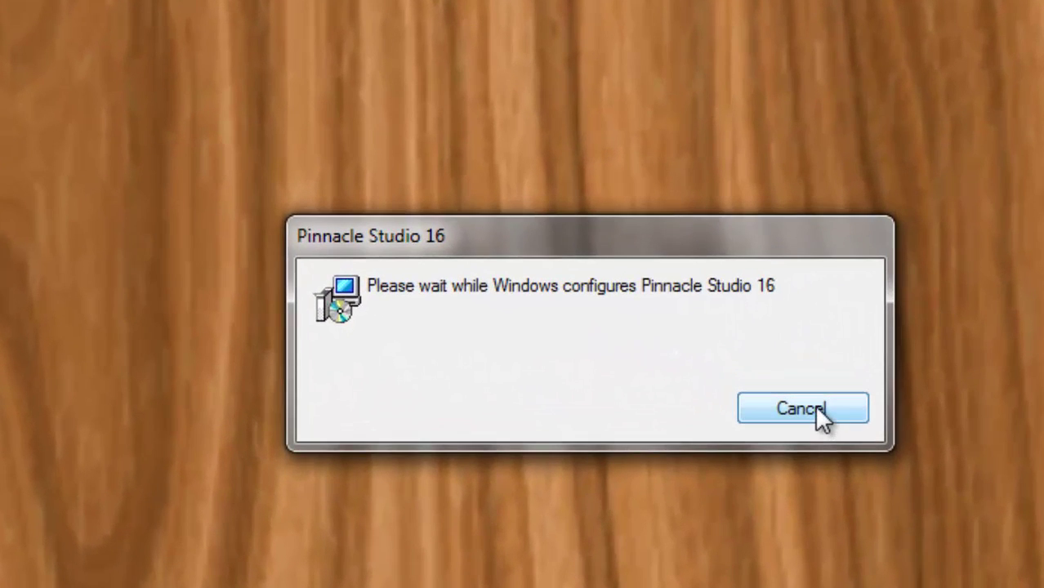
Step: Cancel the Pinnacle Studio 16 configuration that Windows Installer started
click(816, 406)
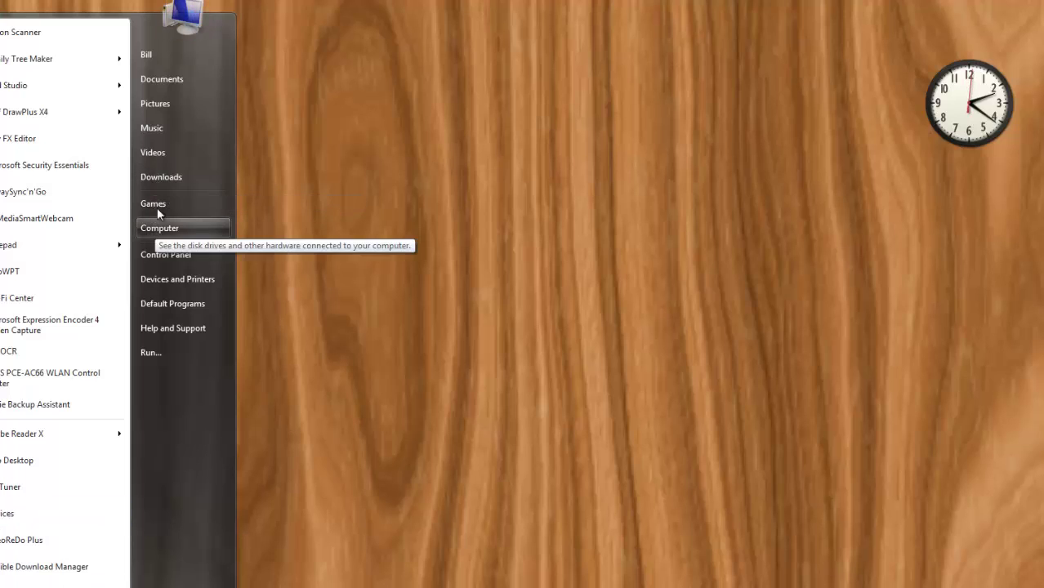
Step: Browse Documents > Public Documents > Pinnacle > Content > HollywoodFX and move the Explorer window up-left
click(168, 78)
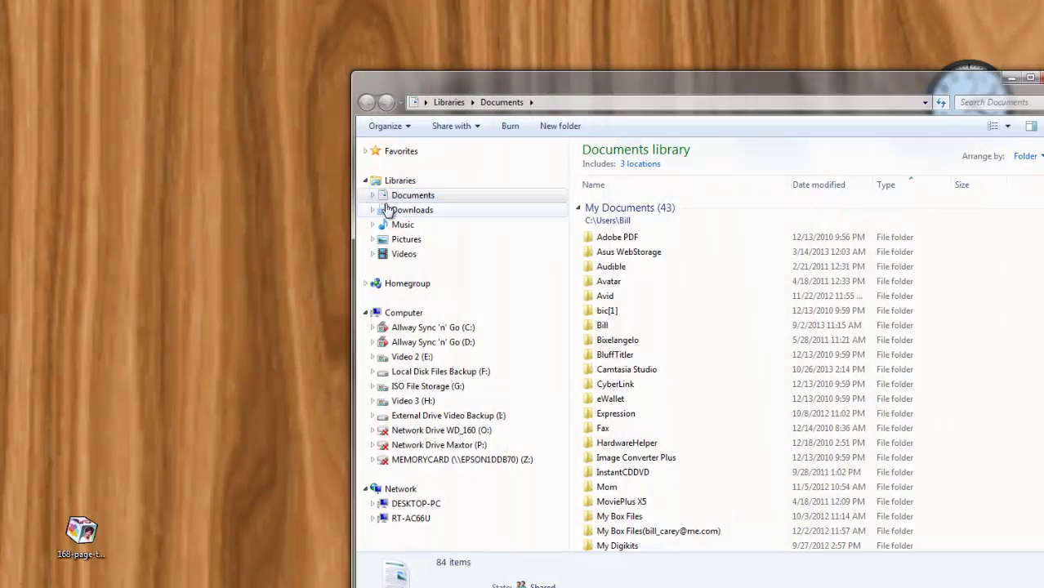
click(373, 196)
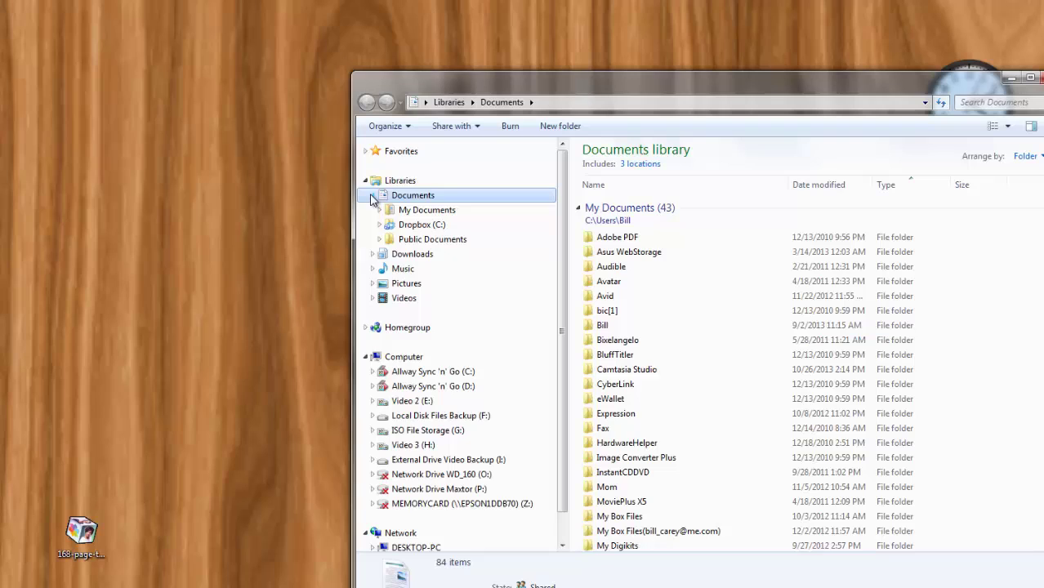
click(379, 240)
click(386, 299)
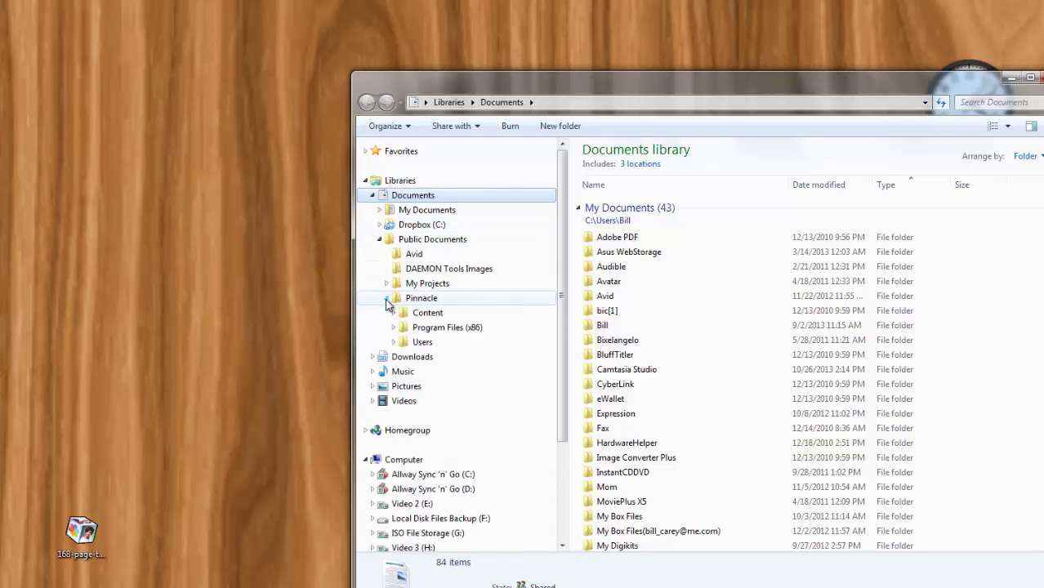
click(394, 313)
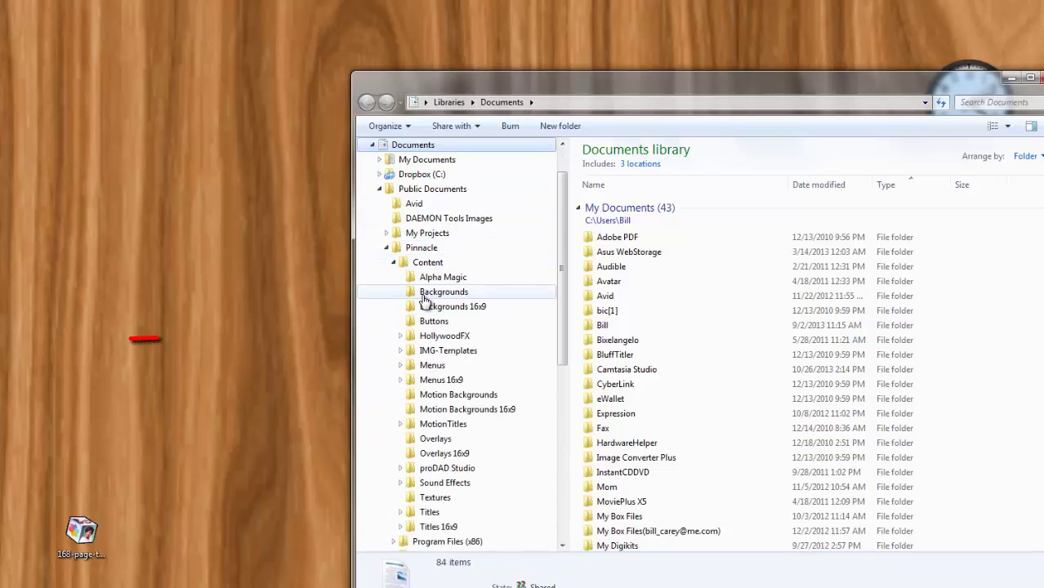
click(444, 337)
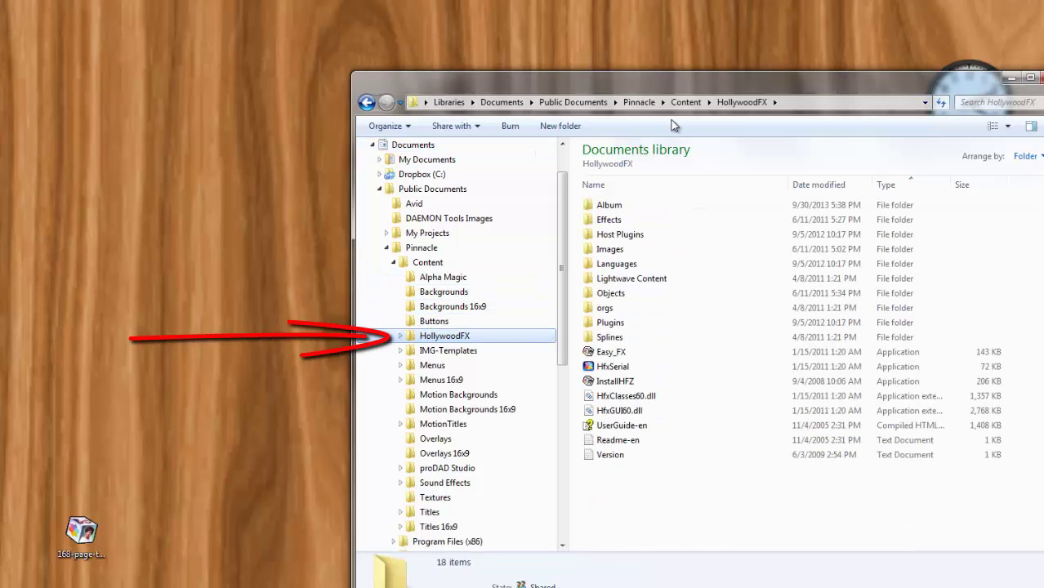
mouse_move(713, 79)
mouse_down()
mouse_move(546, 52)
mouse_move(507, 28)
mouse_up()
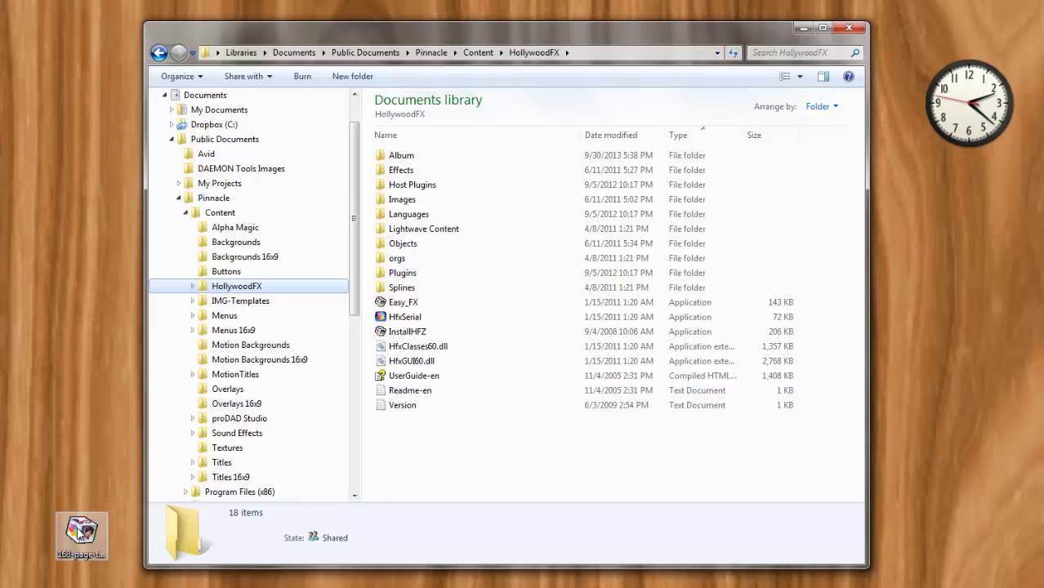
Step: Drop 168-page-tournee.hfz onto InstallHFZ in HollywoodFX and dismiss the installation report
drag(82, 531, 369, 321)
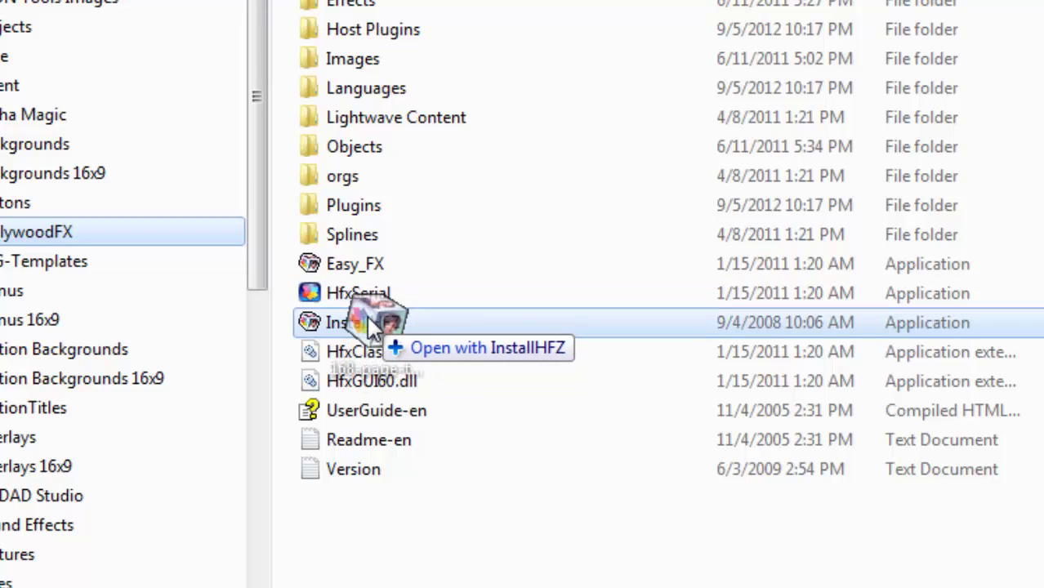
drag(369, 322, 373, 326)
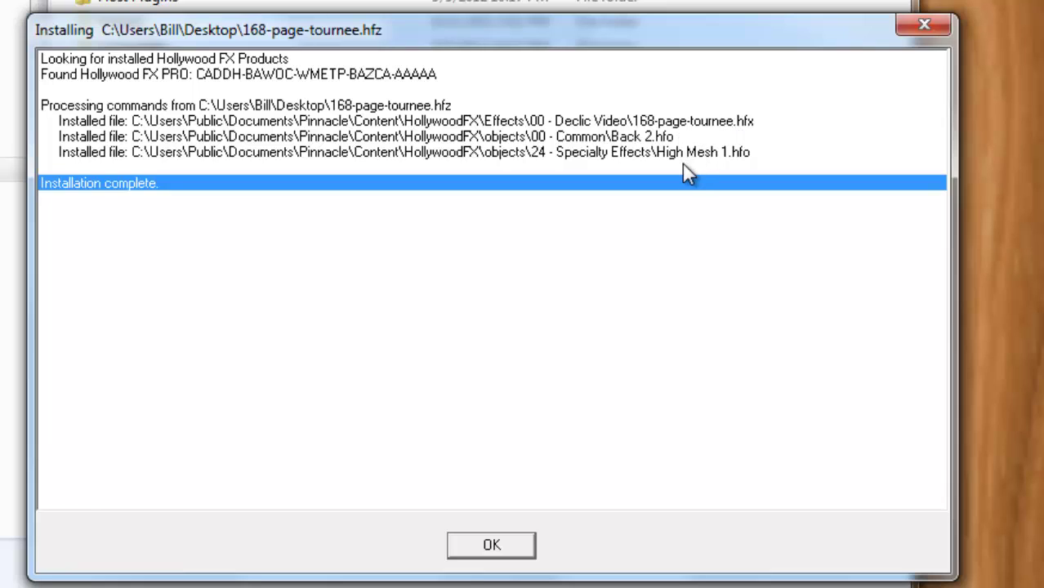
click(491, 545)
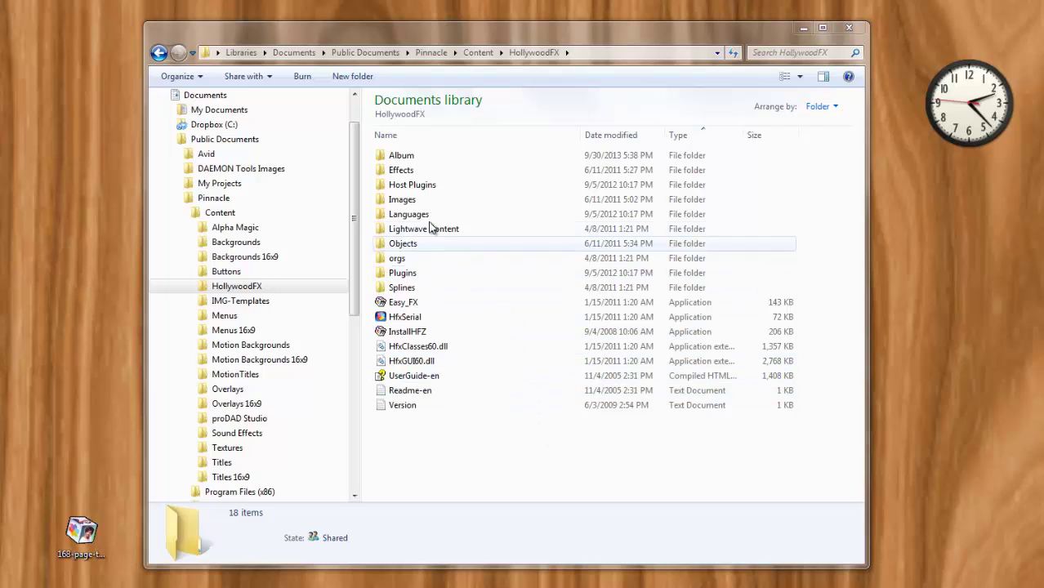
Step: Check for 168-page-tournee.hfx in Effects > 00 - Declic Video, then close Explorer
double_click(386, 175)
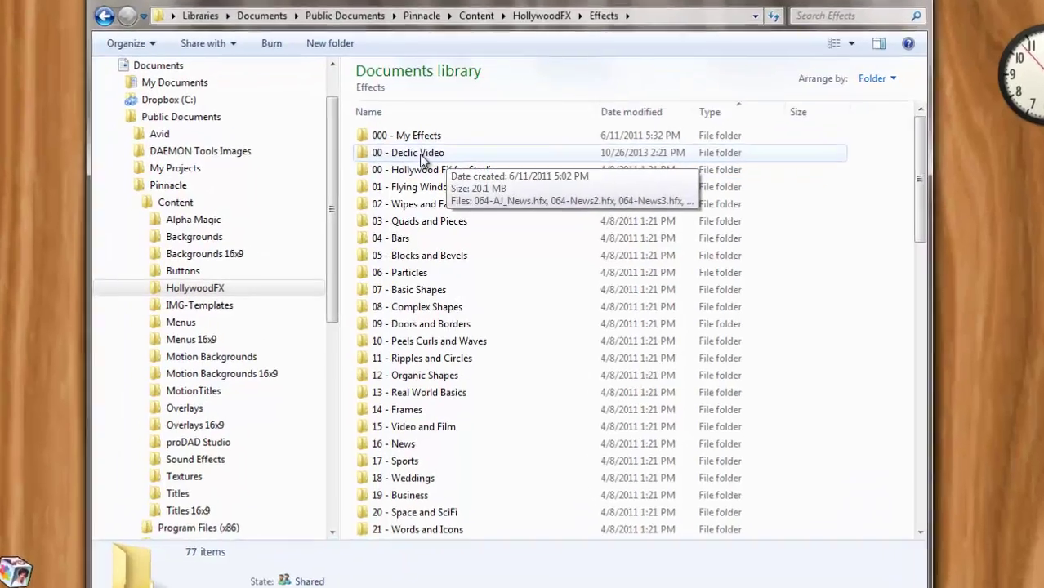
click(429, 171)
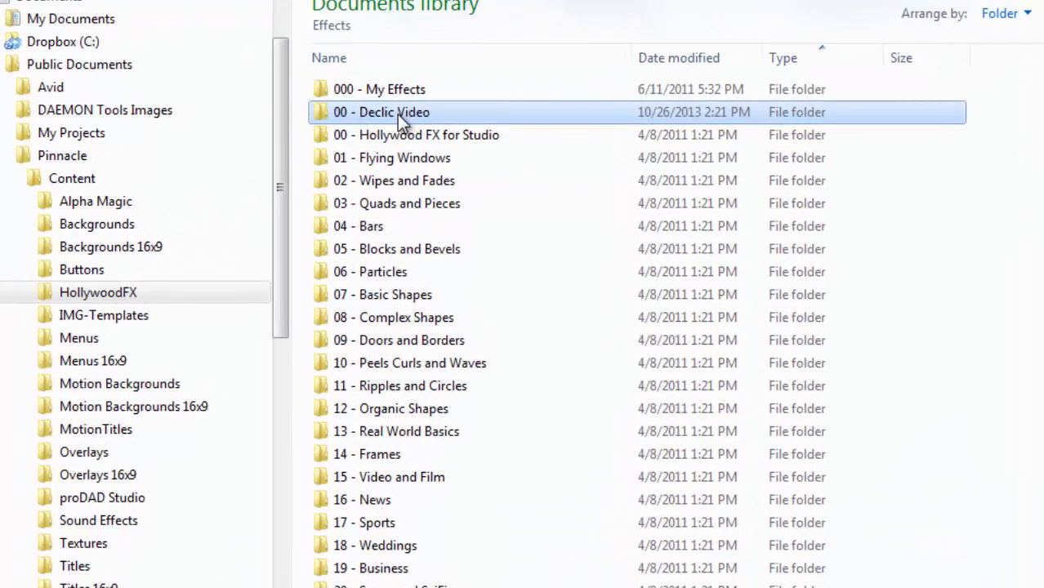
double_click(403, 125)
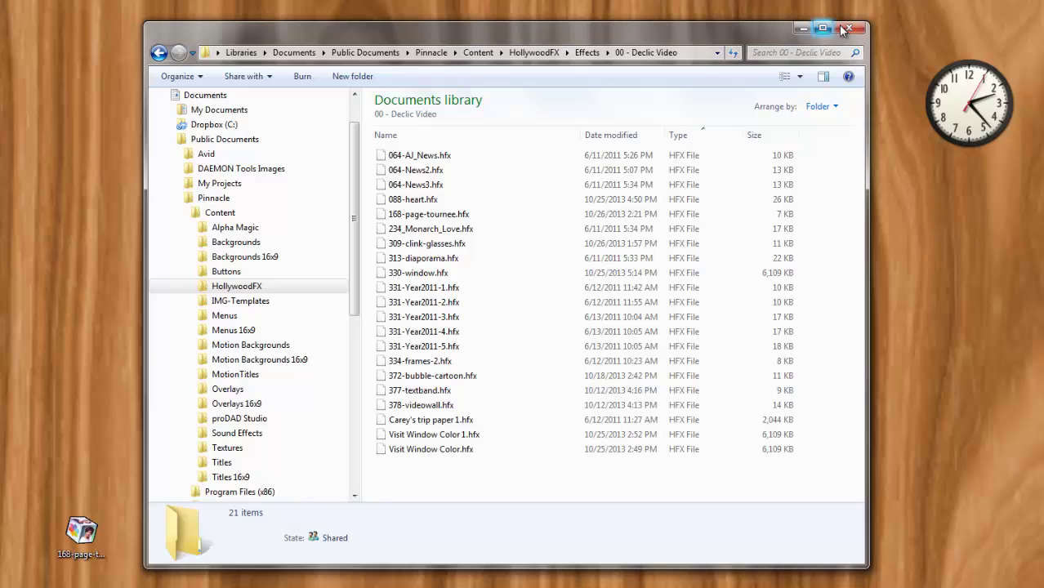
click(845, 30)
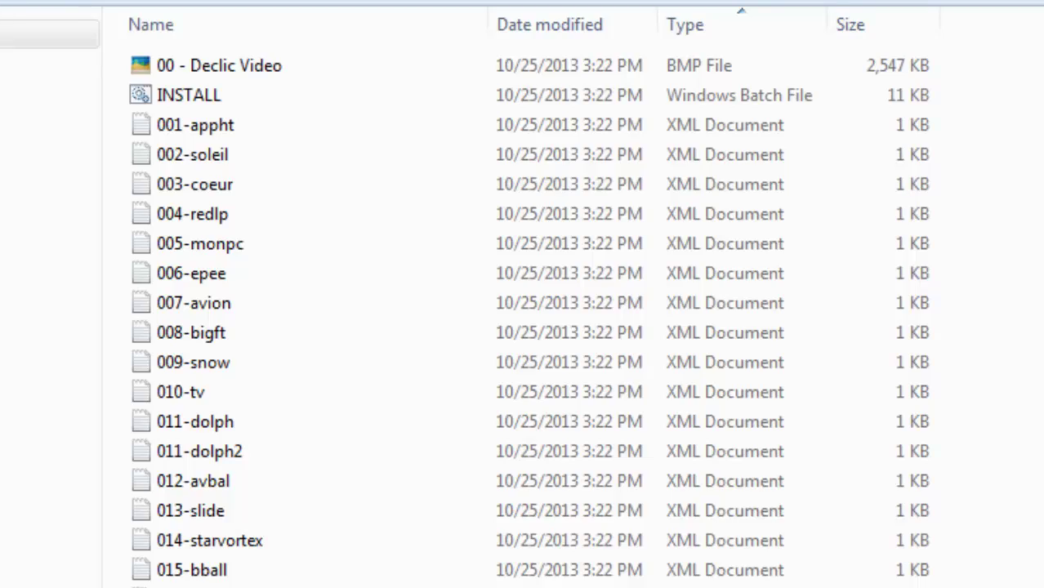
Step: Run INSTALL.bat past the security warning and minimize Explorer beside its console window
click(176, 92)
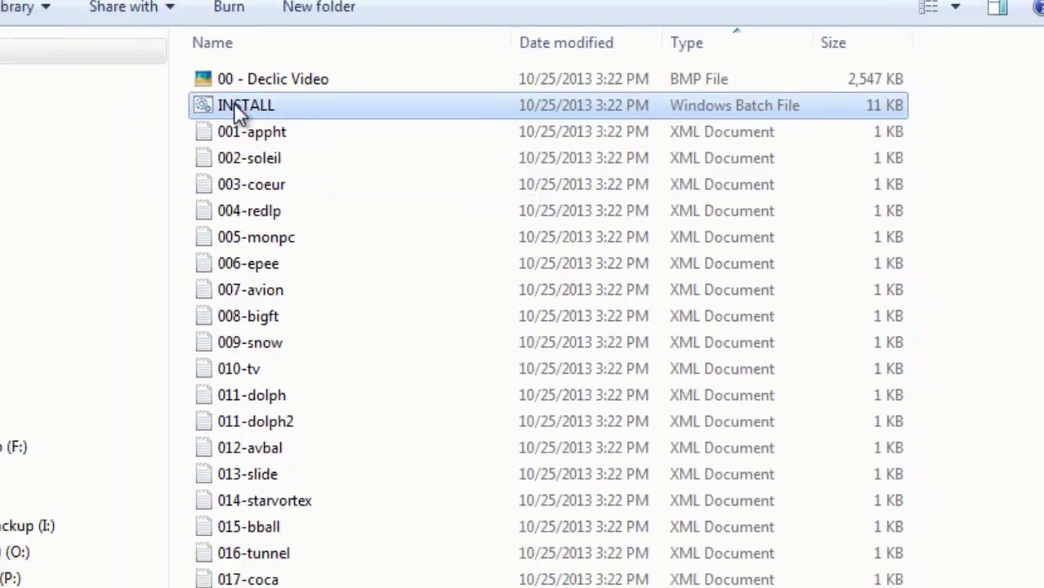
double_click(234, 105)
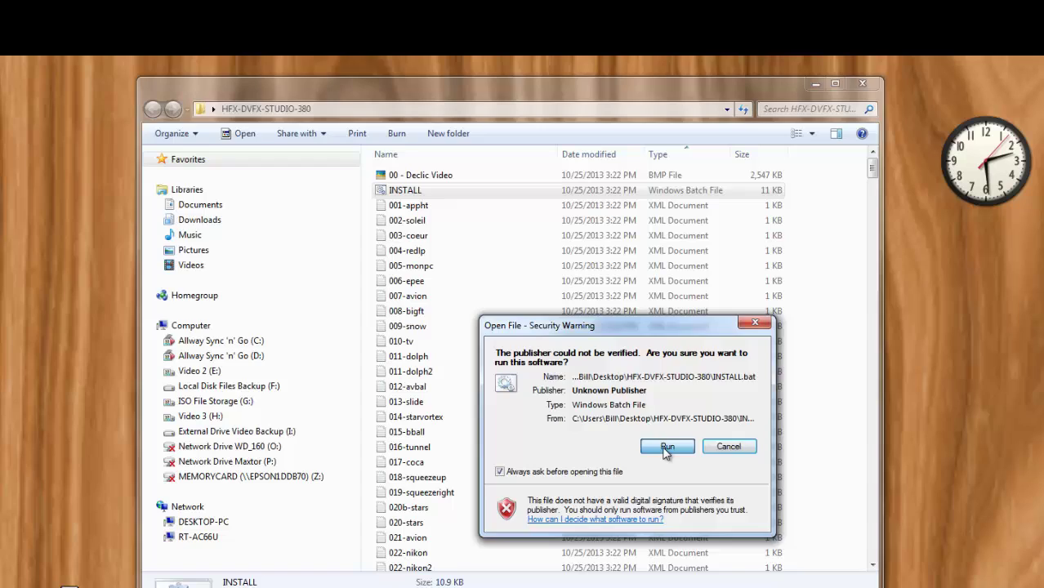
click(666, 449)
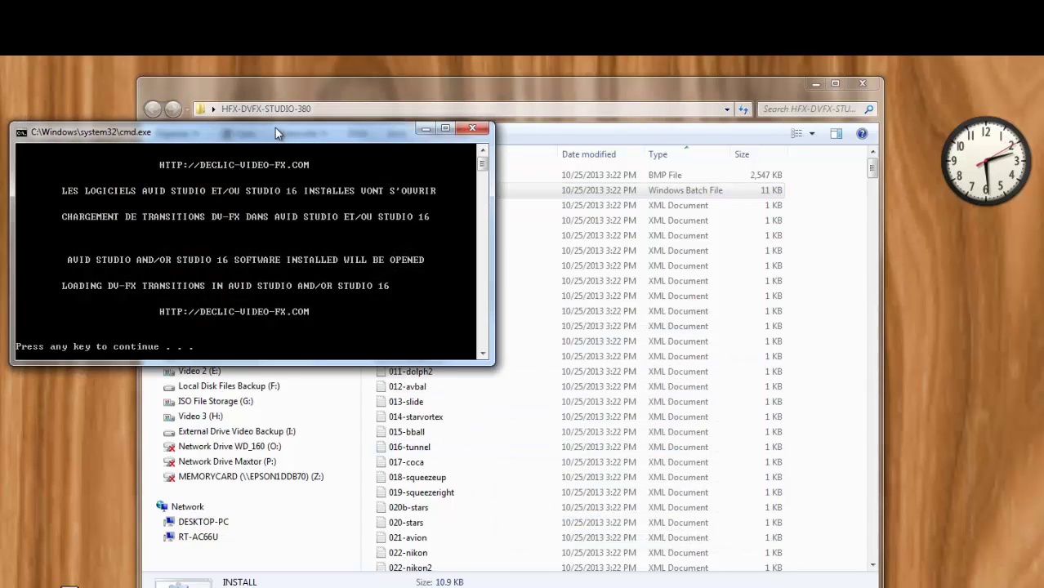
drag(377, 128, 451, 135)
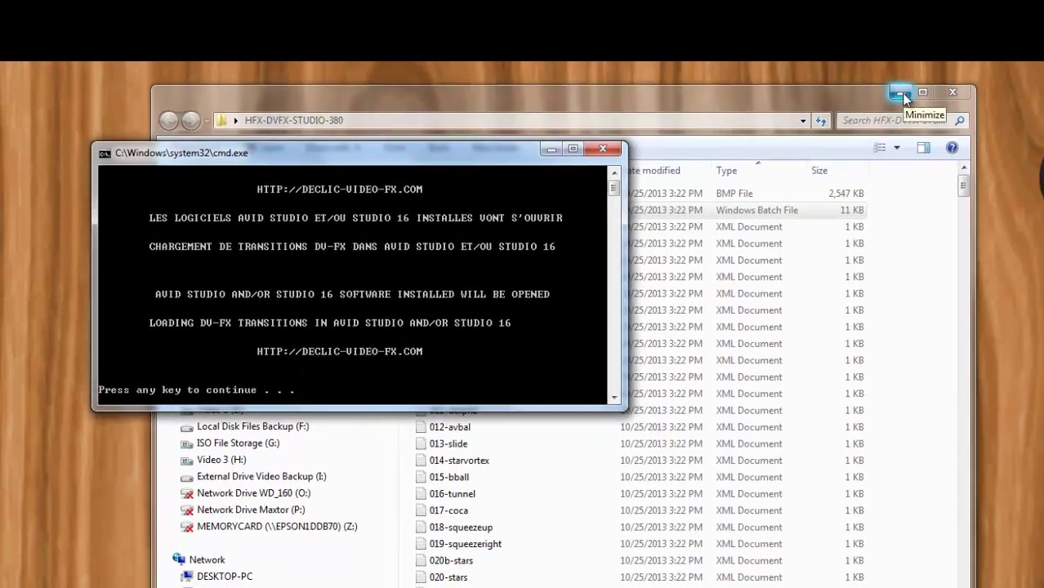
click(824, 85)
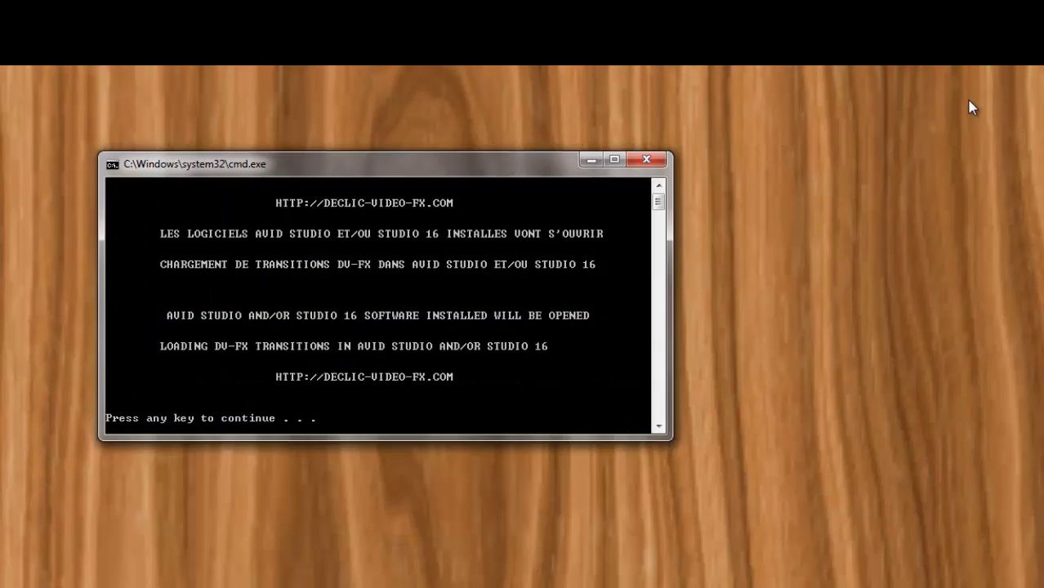
drag(452, 169, 599, 163)
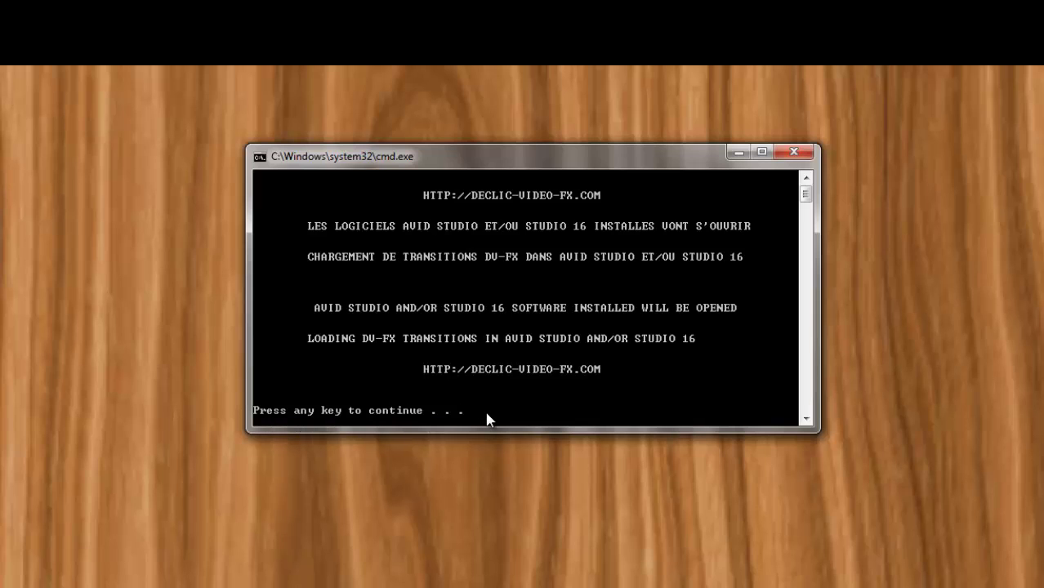
Step: Continue the batch past both pauses so it copies transitions and launches Avid Studio
key(Return)
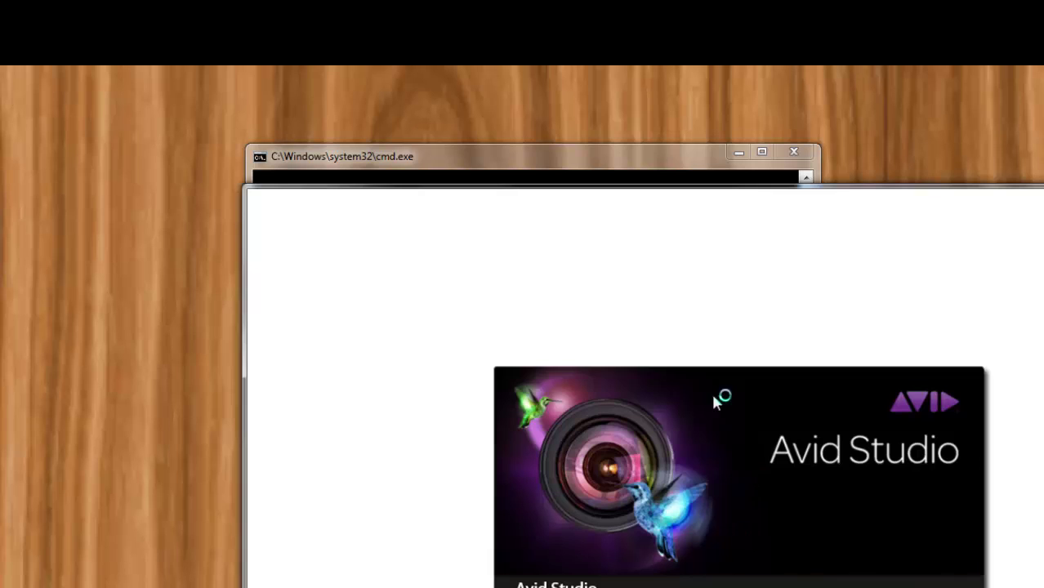
drag(653, 168, 699, 218)
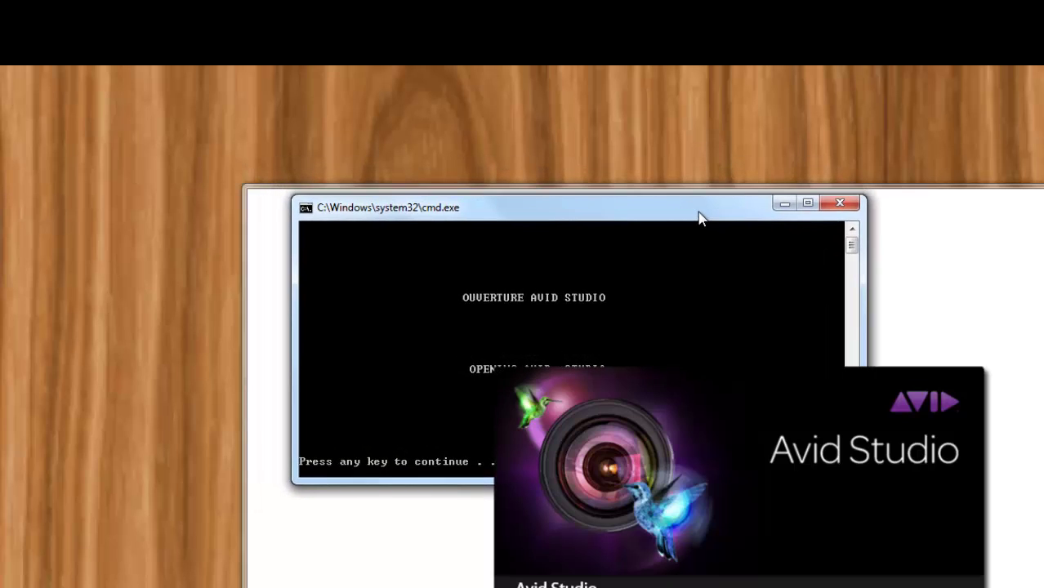
key(Return)
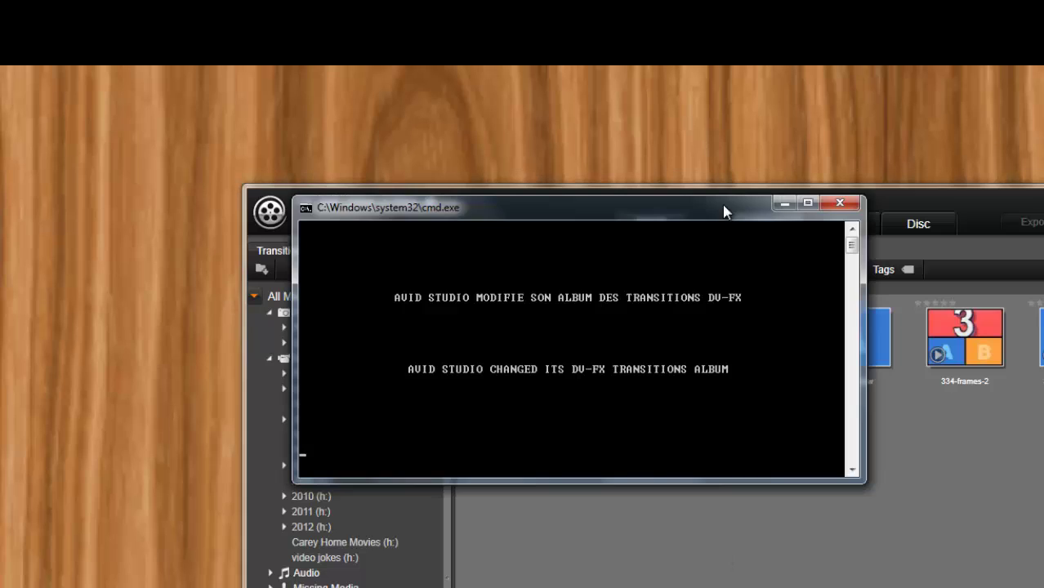
Step: Move the console upper-left and make it taller while the batch counts down to DONE
drag(655, 215, 441, 154)
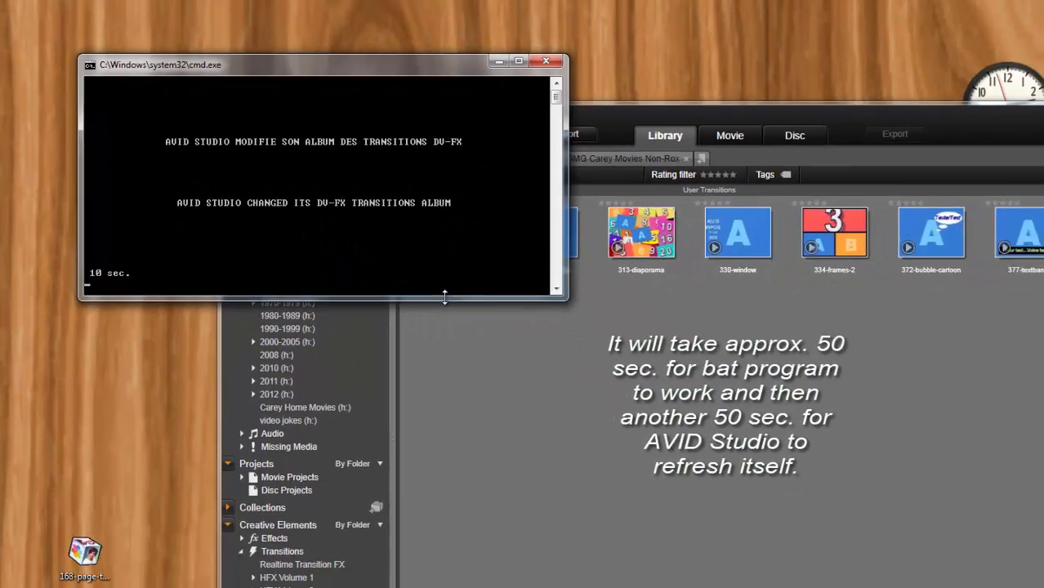
drag(444, 298, 445, 414)
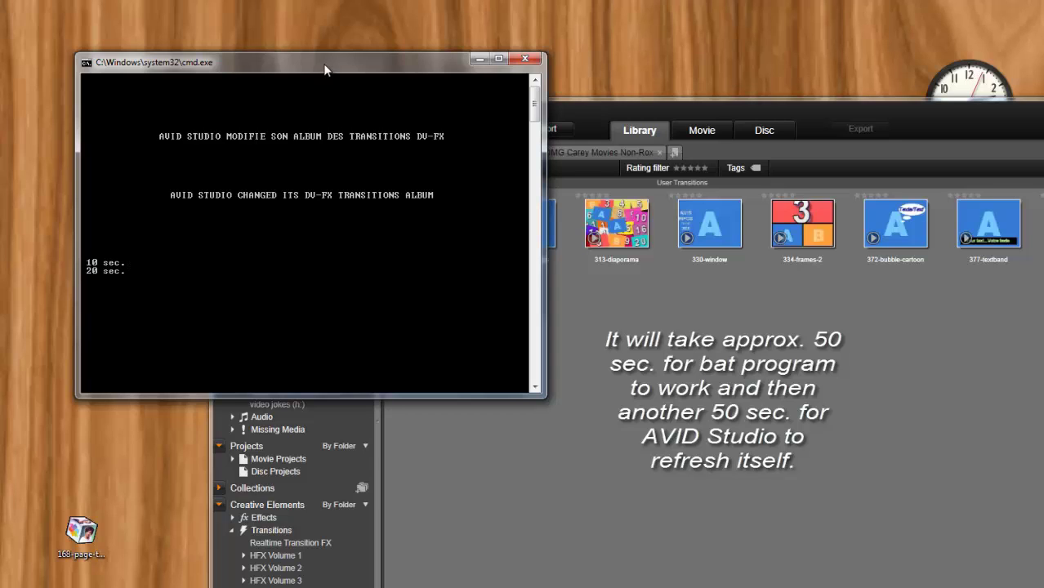
drag(325, 69, 373, 71)
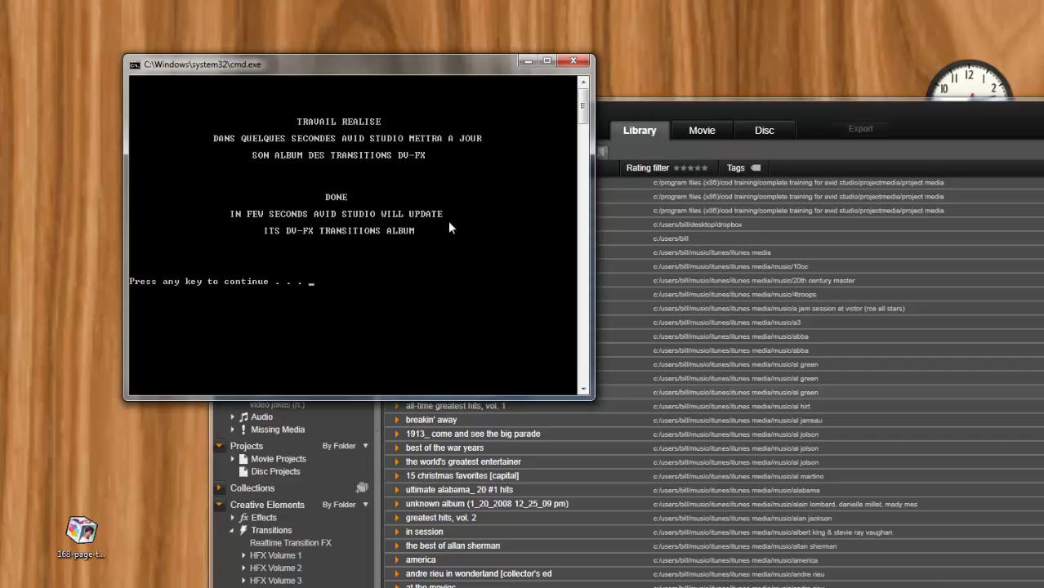
drag(370, 62, 346, 21)
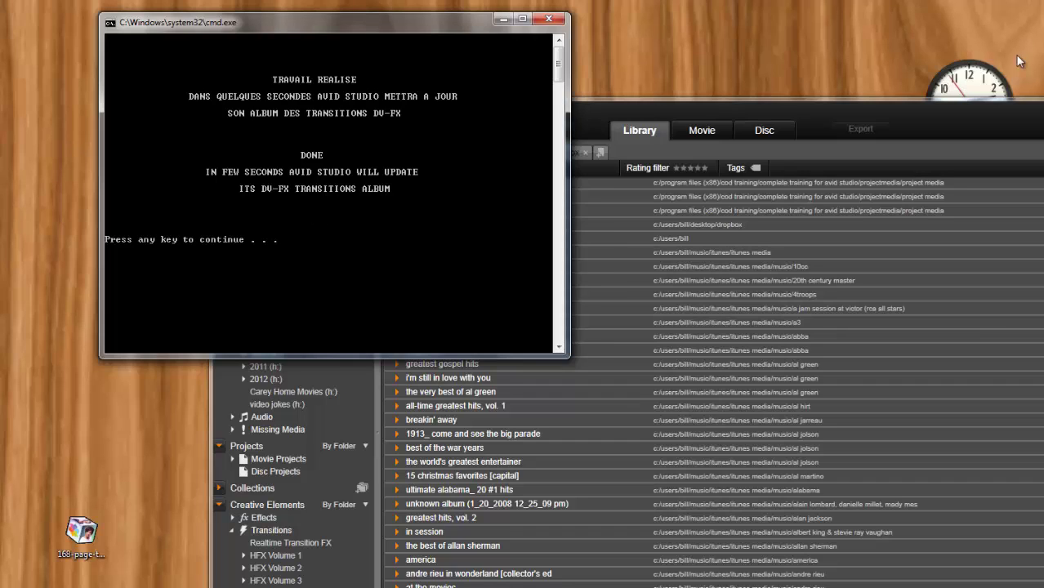
drag(961, 111, 490, 227)
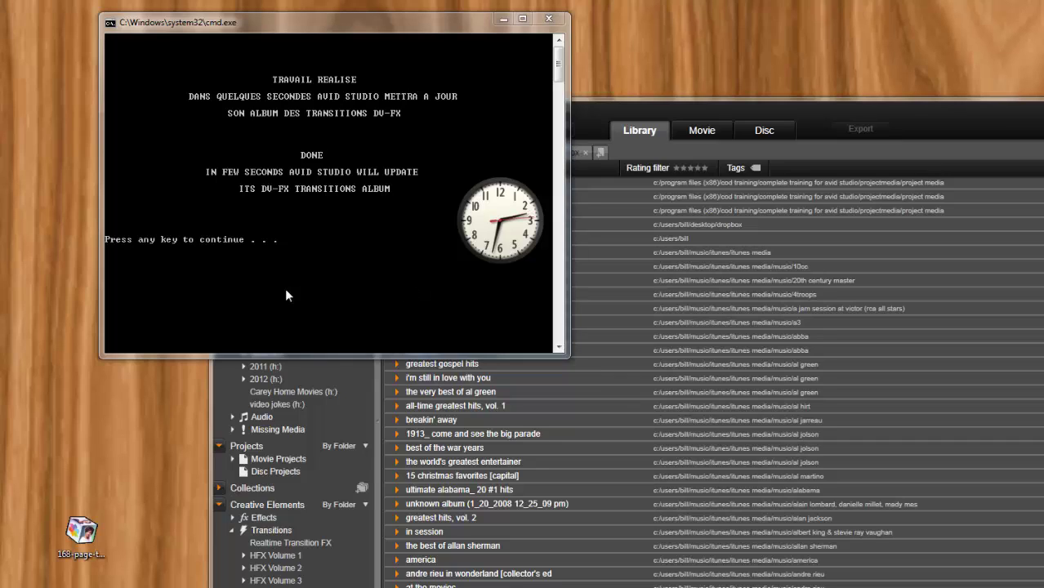
mouse_move(555, 213)
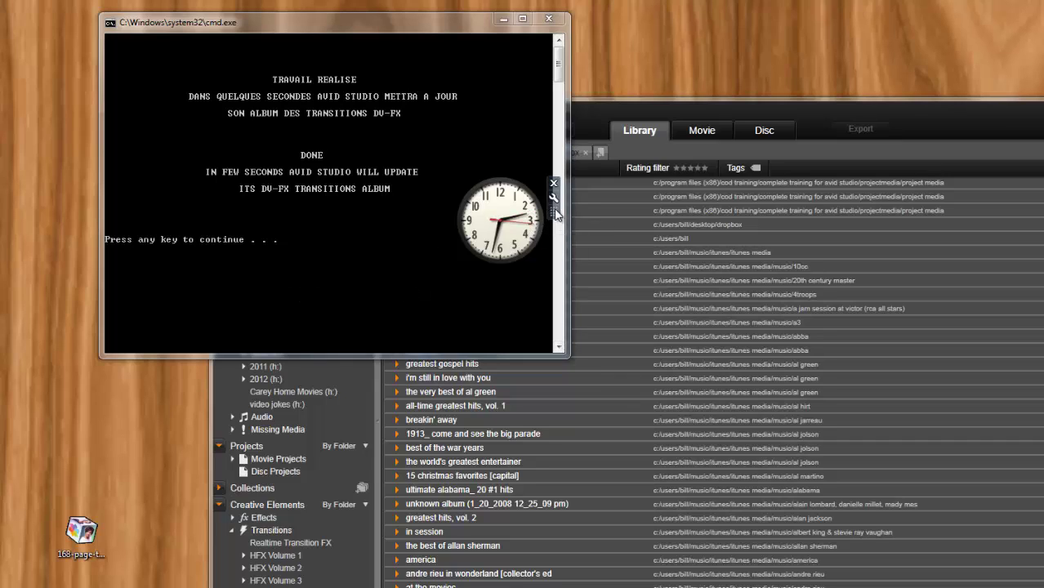
drag(554, 213, 652, 118)
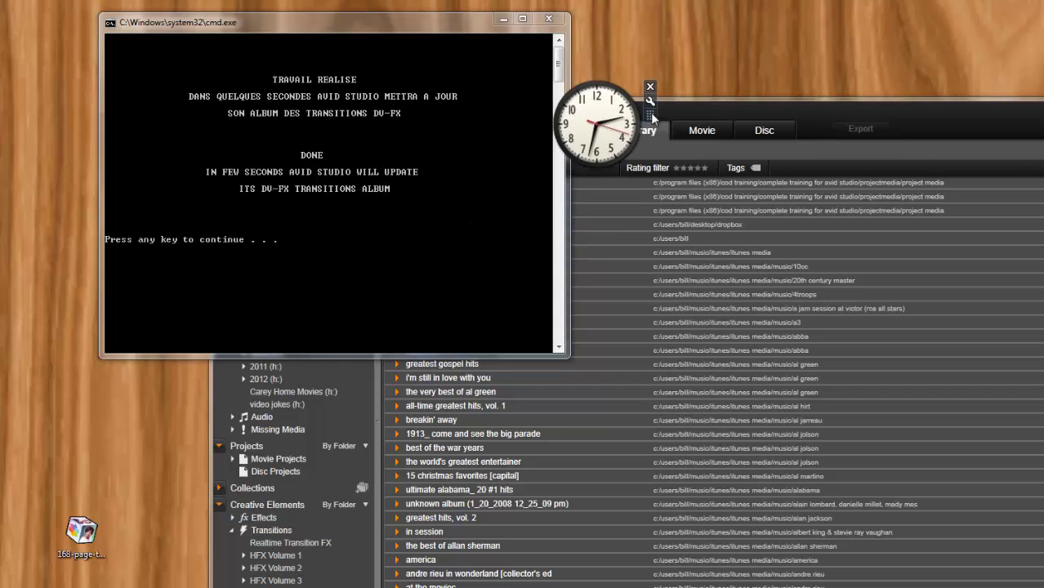
click(389, 28)
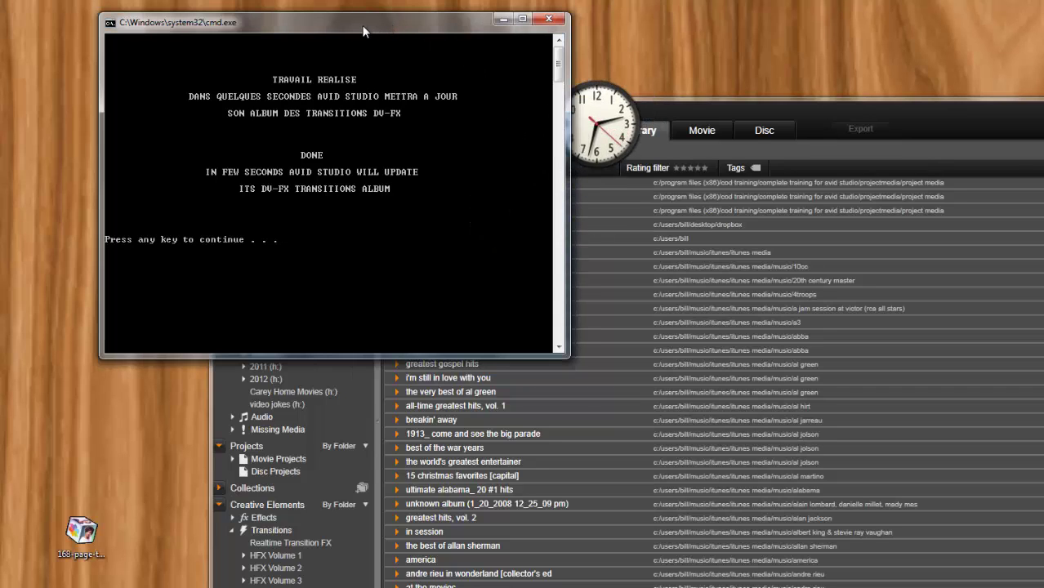
Step: Continue the script twice so Avid Studio closes and Pinnacle Studio 16 launches
key(Return)
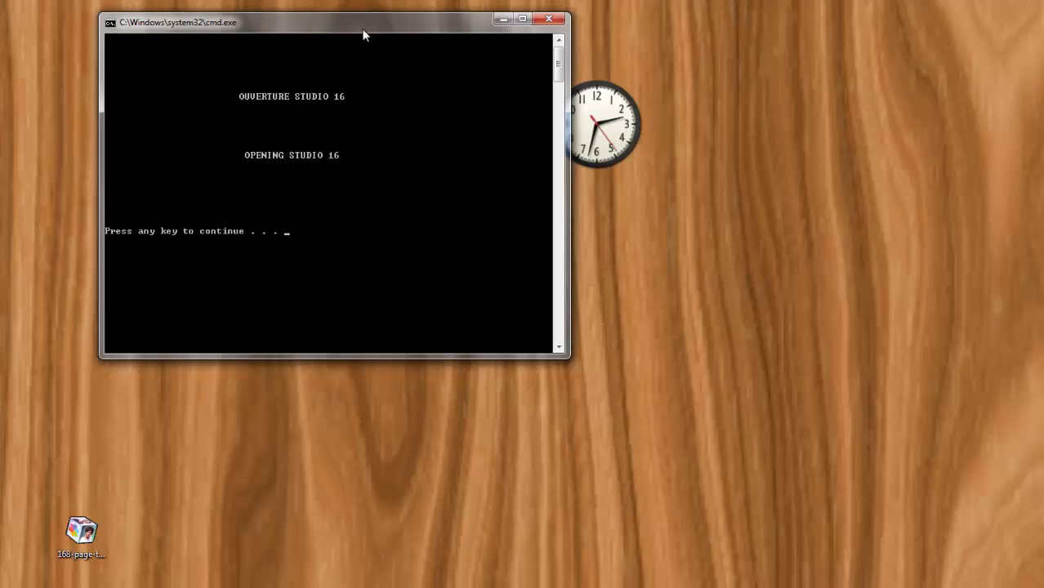
drag(649, 113, 667, 207)
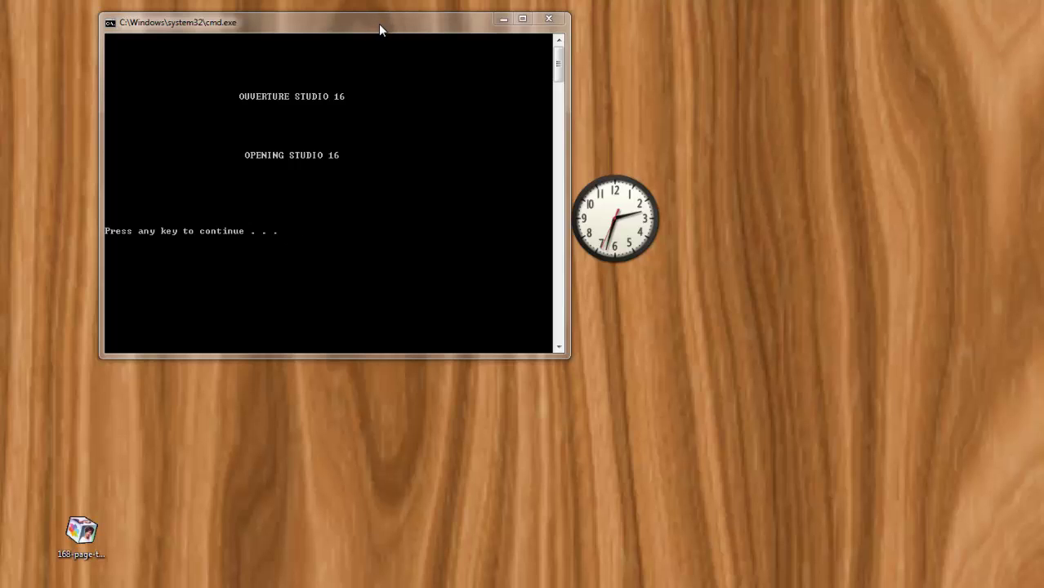
key(Return)
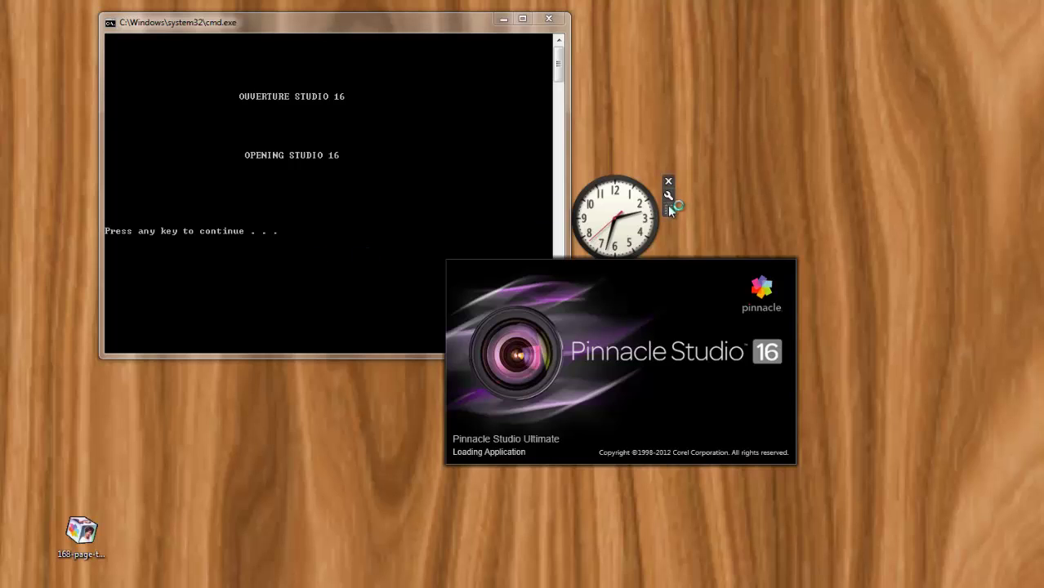
drag(667, 209, 575, 159)
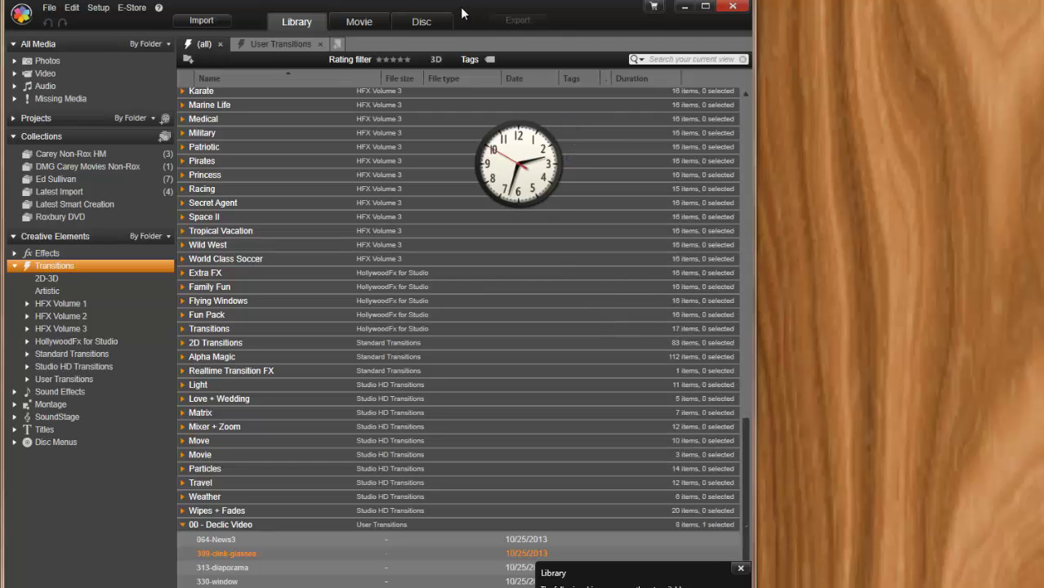
Step: Place the console at the left beside Studio 16 and display the Library's User Transitions category
drag(462, 15, 733, 39)
drag(249, 23, 389, 44)
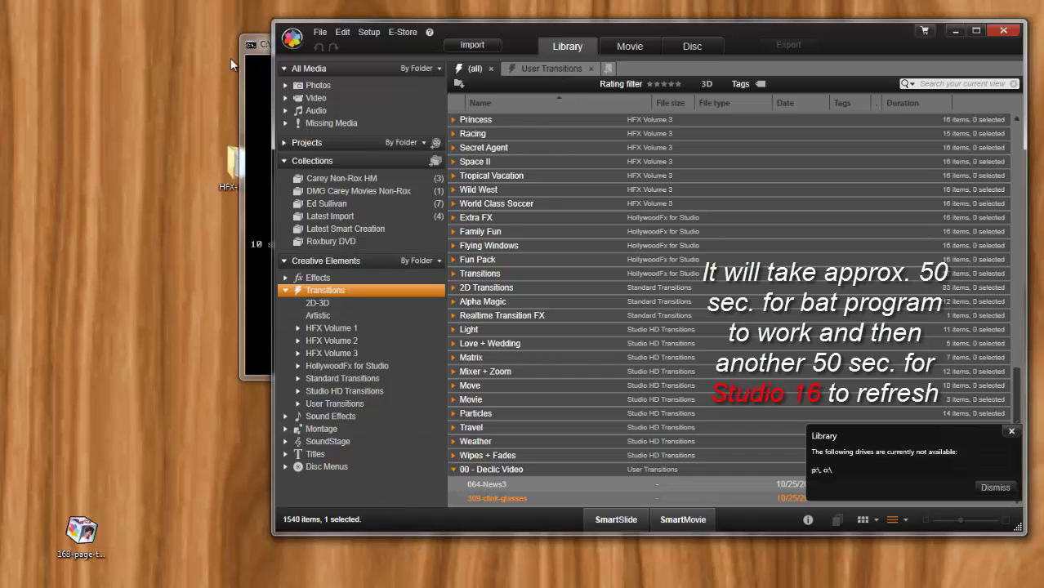
click(249, 55)
drag(406, 44, 178, 56)
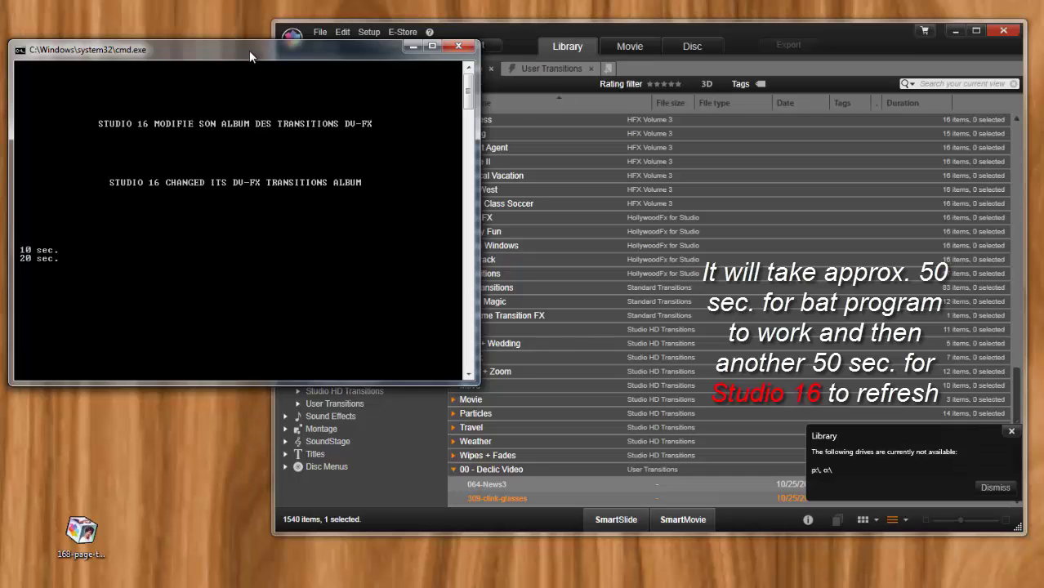
drag(249, 51, 232, 34)
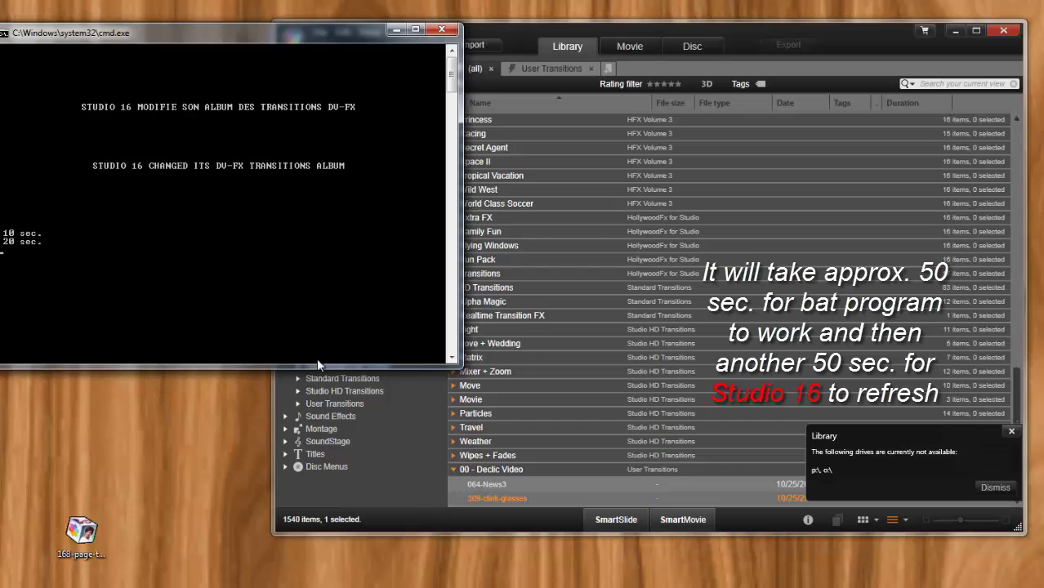
click(786, 41)
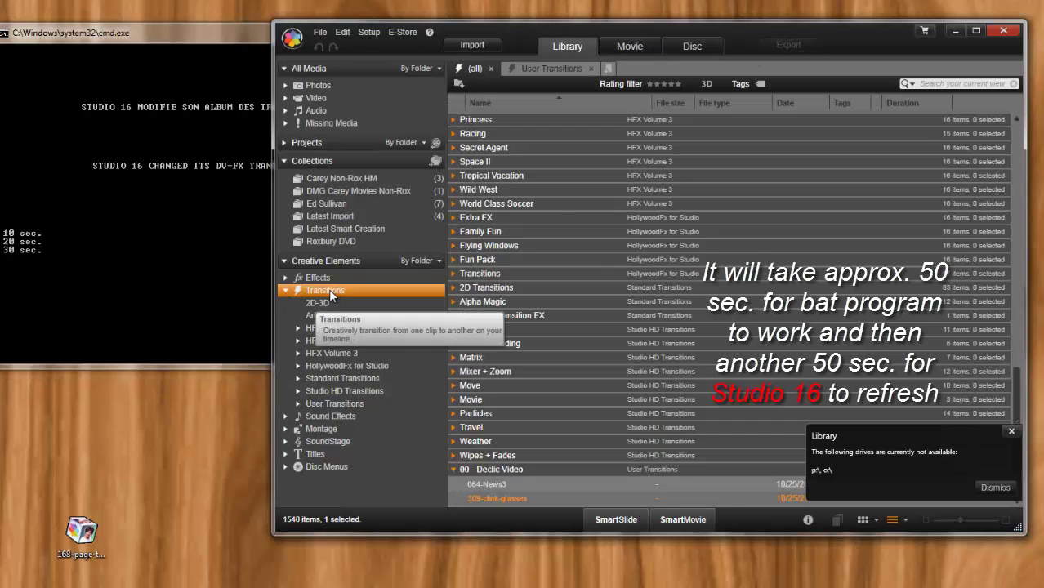
click(308, 402)
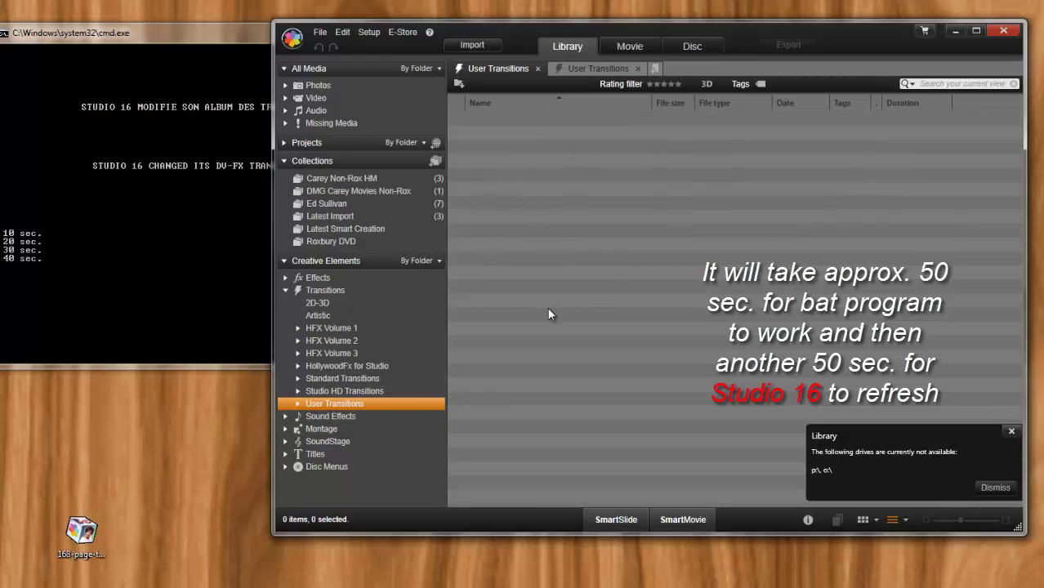
Step: Dismiss the unavailable drives notice and bring the console window back to the front
click(212, 40)
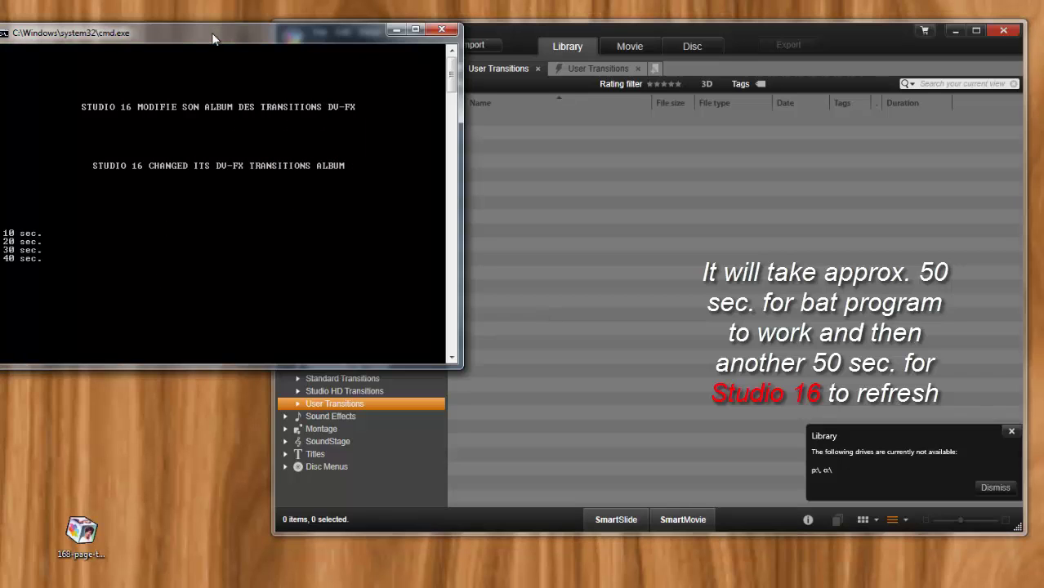
click(1004, 433)
click(159, 34)
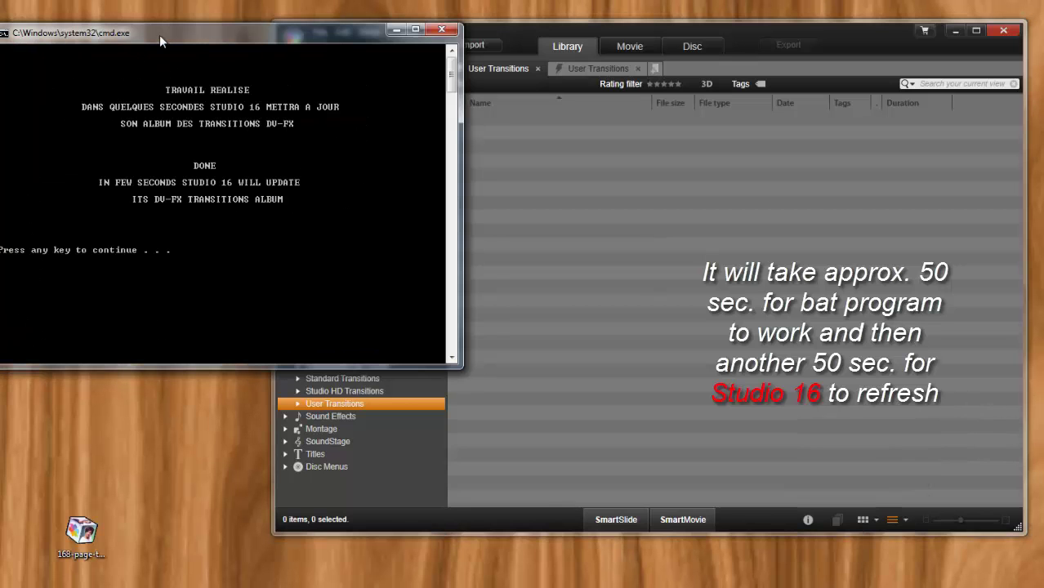
Step: Shift the Studio window down and right, then open User Transitions > 00 - Declic Video
click(751, 34)
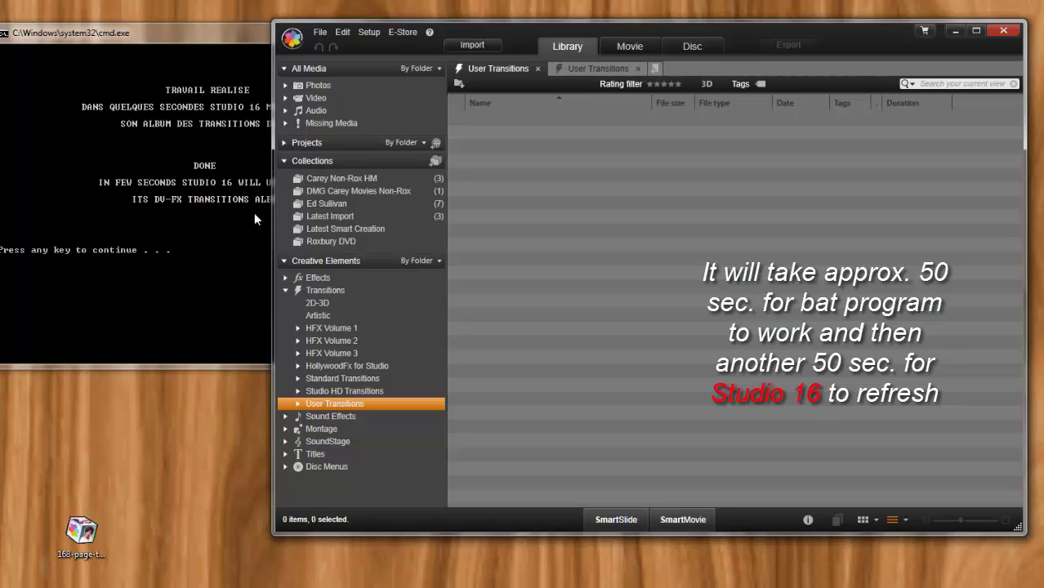
drag(805, 29, 826, 70)
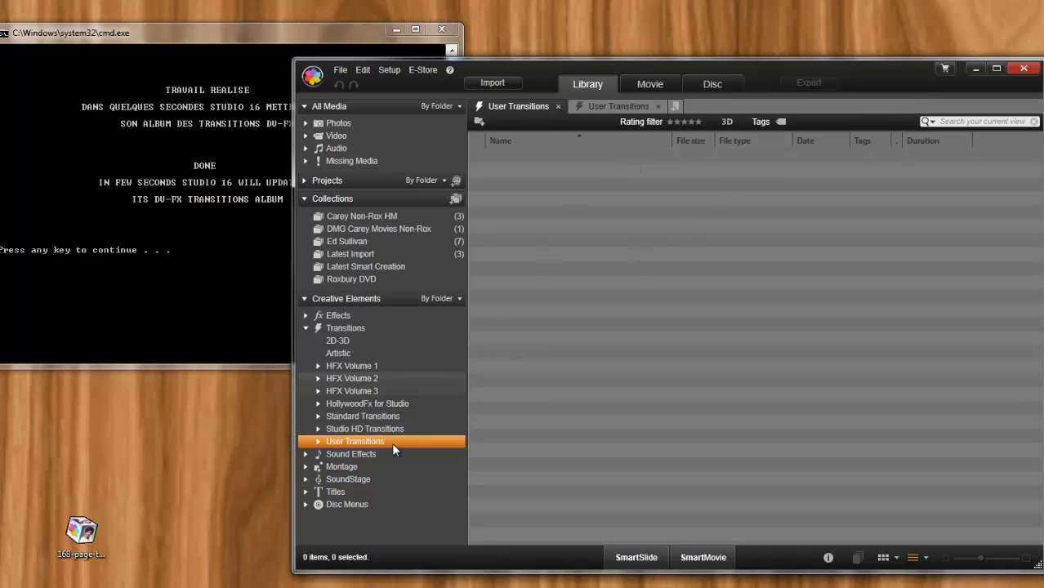
click(319, 442)
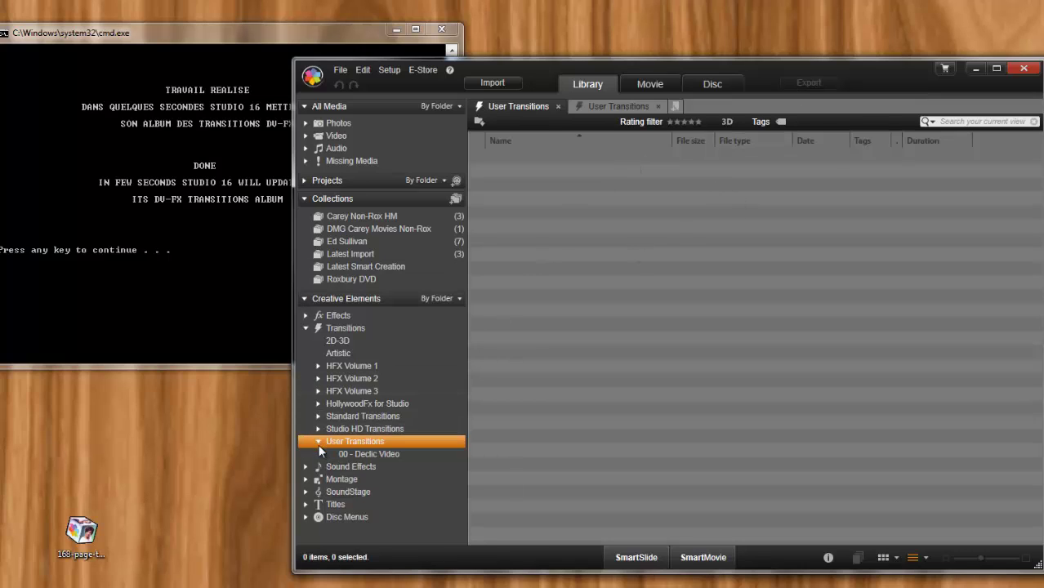
click(356, 454)
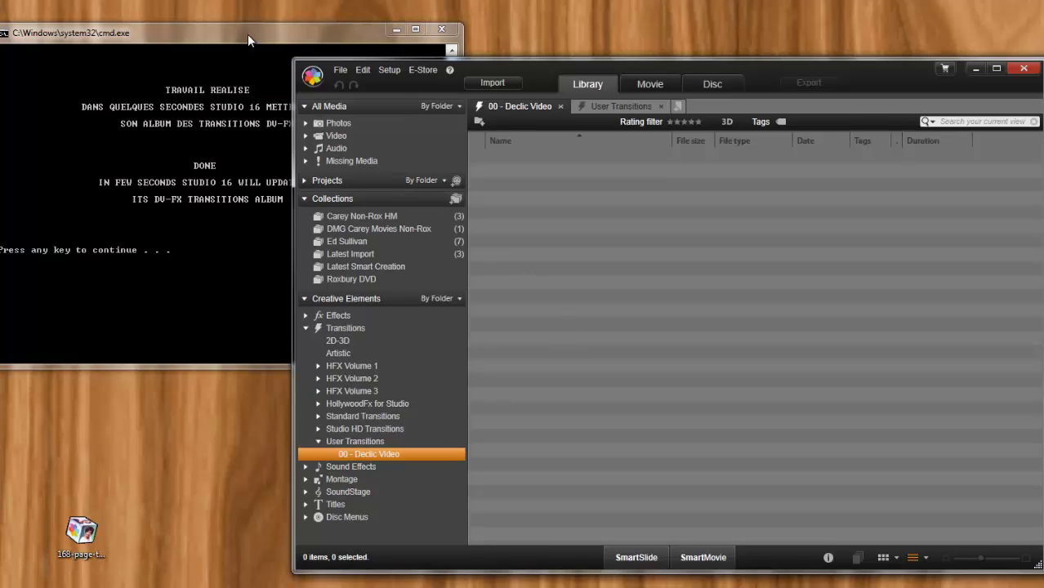
Step: Refresh the 00 - Declic Video album so it lists ten transitions, including 168-page-tournee
drag(77, 540, 179, 451)
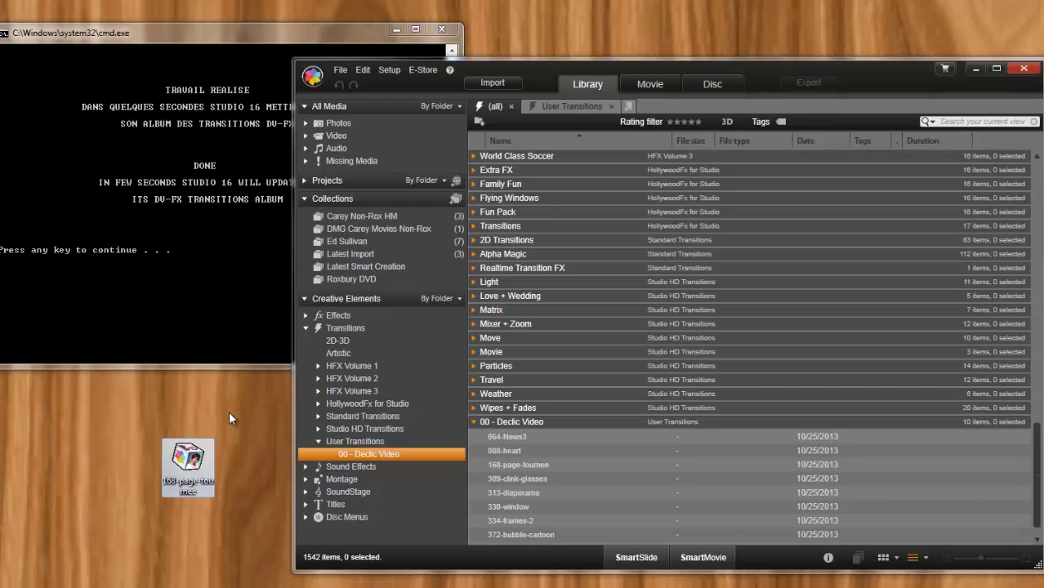
click(519, 417)
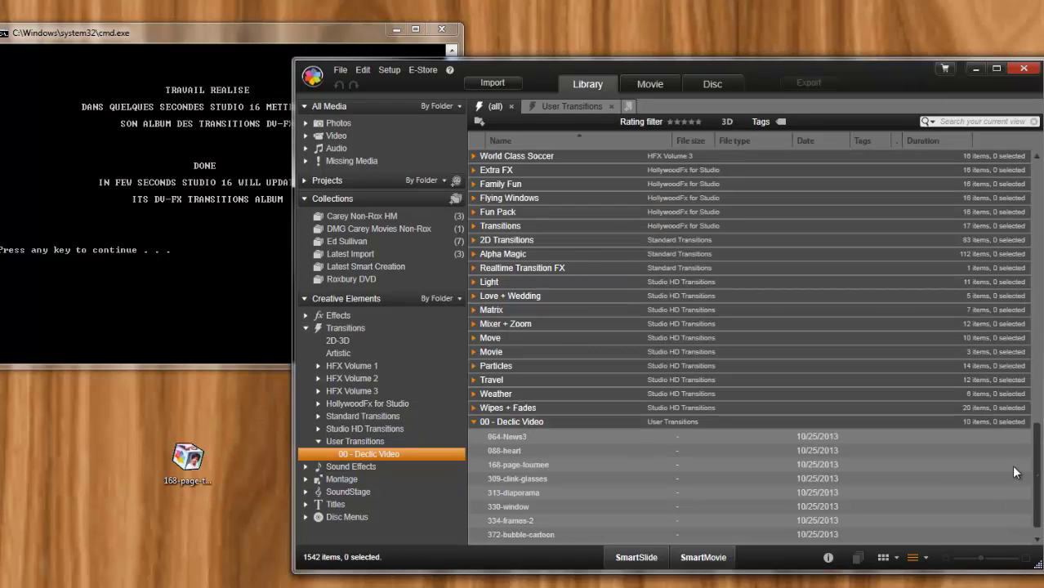
drag(1036, 473, 1036, 487)
scroll(1037, 487, down, 1)
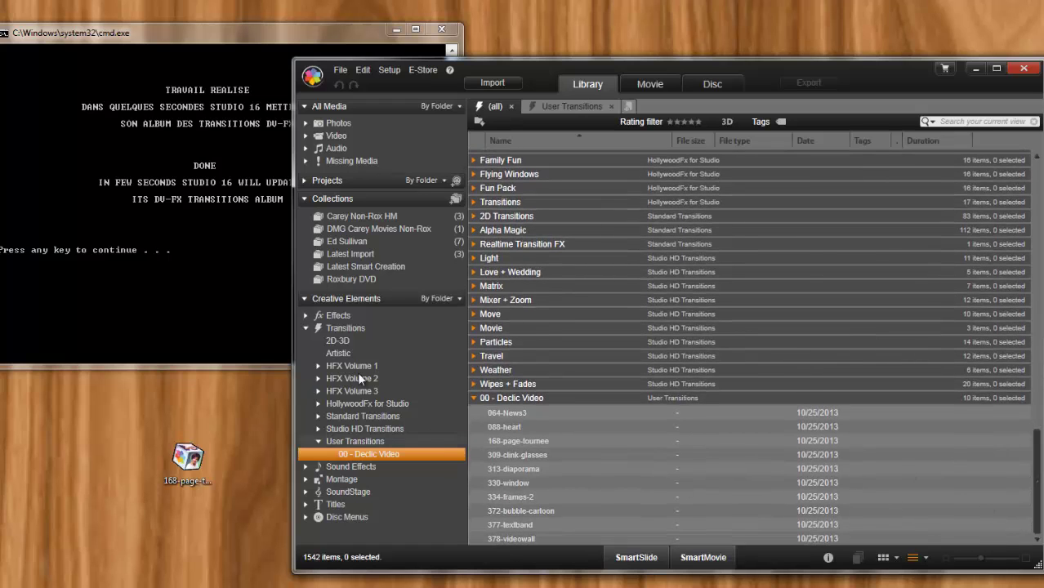
click(372, 455)
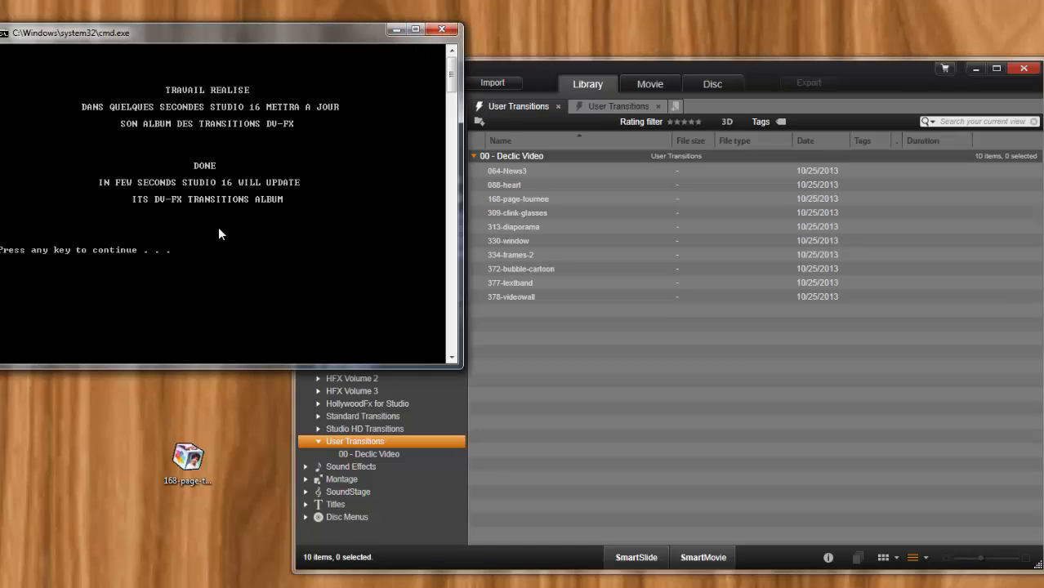
Step: Answer the final 'Press any key to continue' prompt to end the batch and close Studio
key(Return)
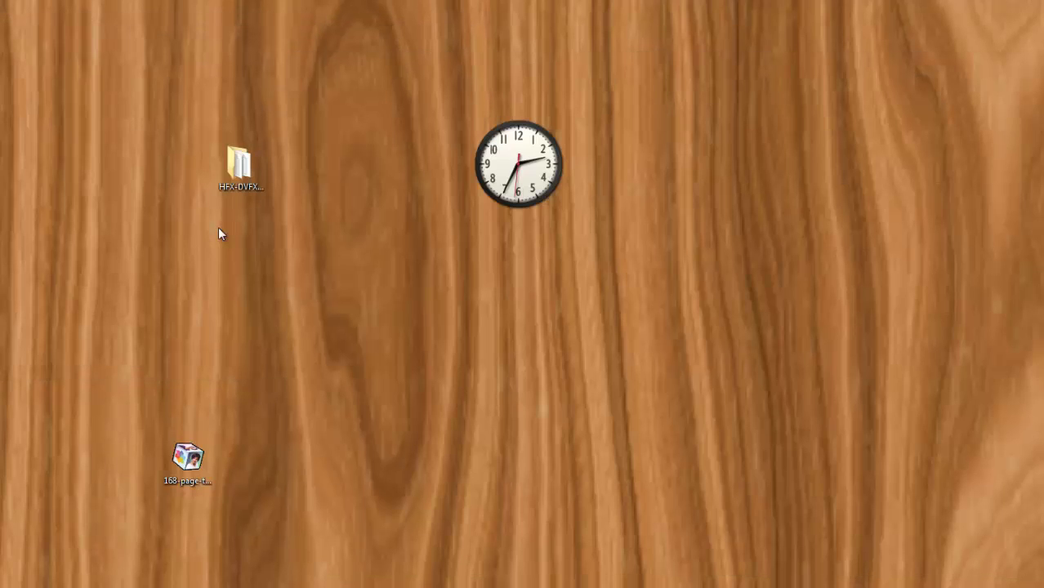